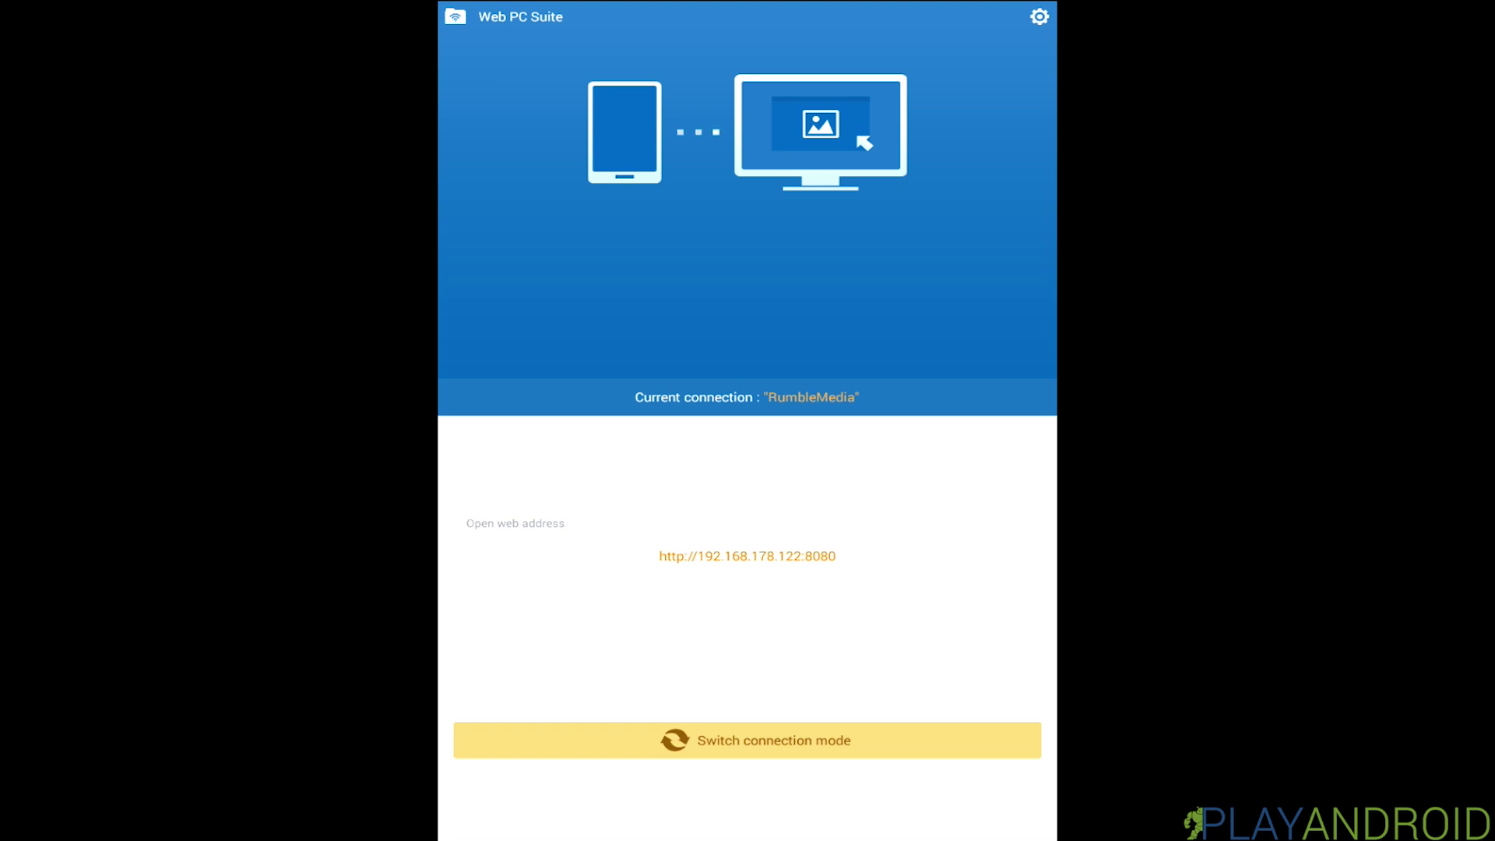
Switch to the other connection mode to show the tablet's web address.
{"action": "left_click", "coordinate": [752, 740]}
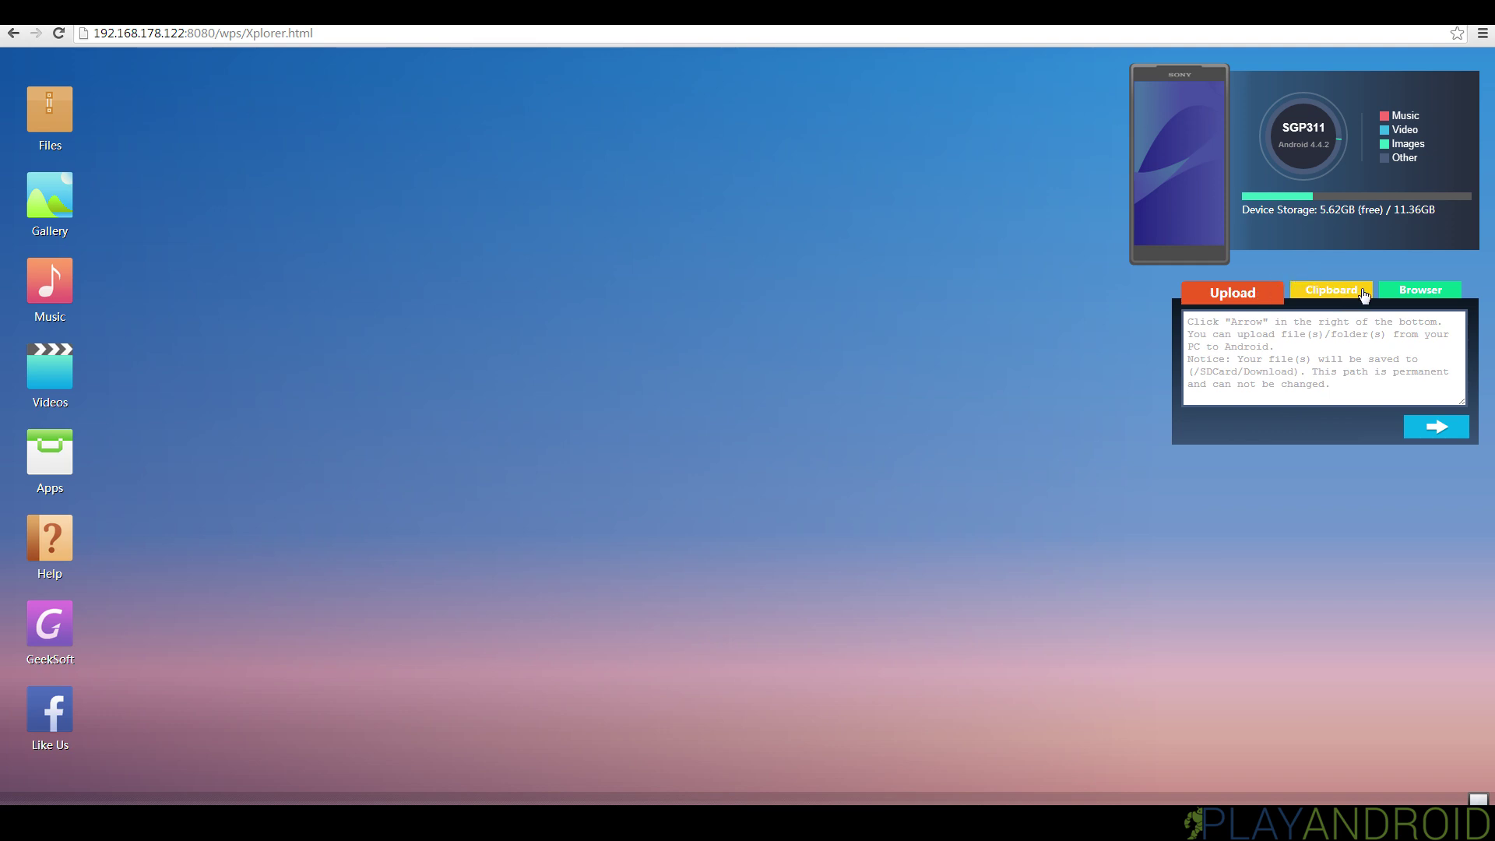
Go from the Clipboard panel to the Browser panel for sending a website address to the tablet.
{"action": "left_click", "coordinate": [1360, 294]}
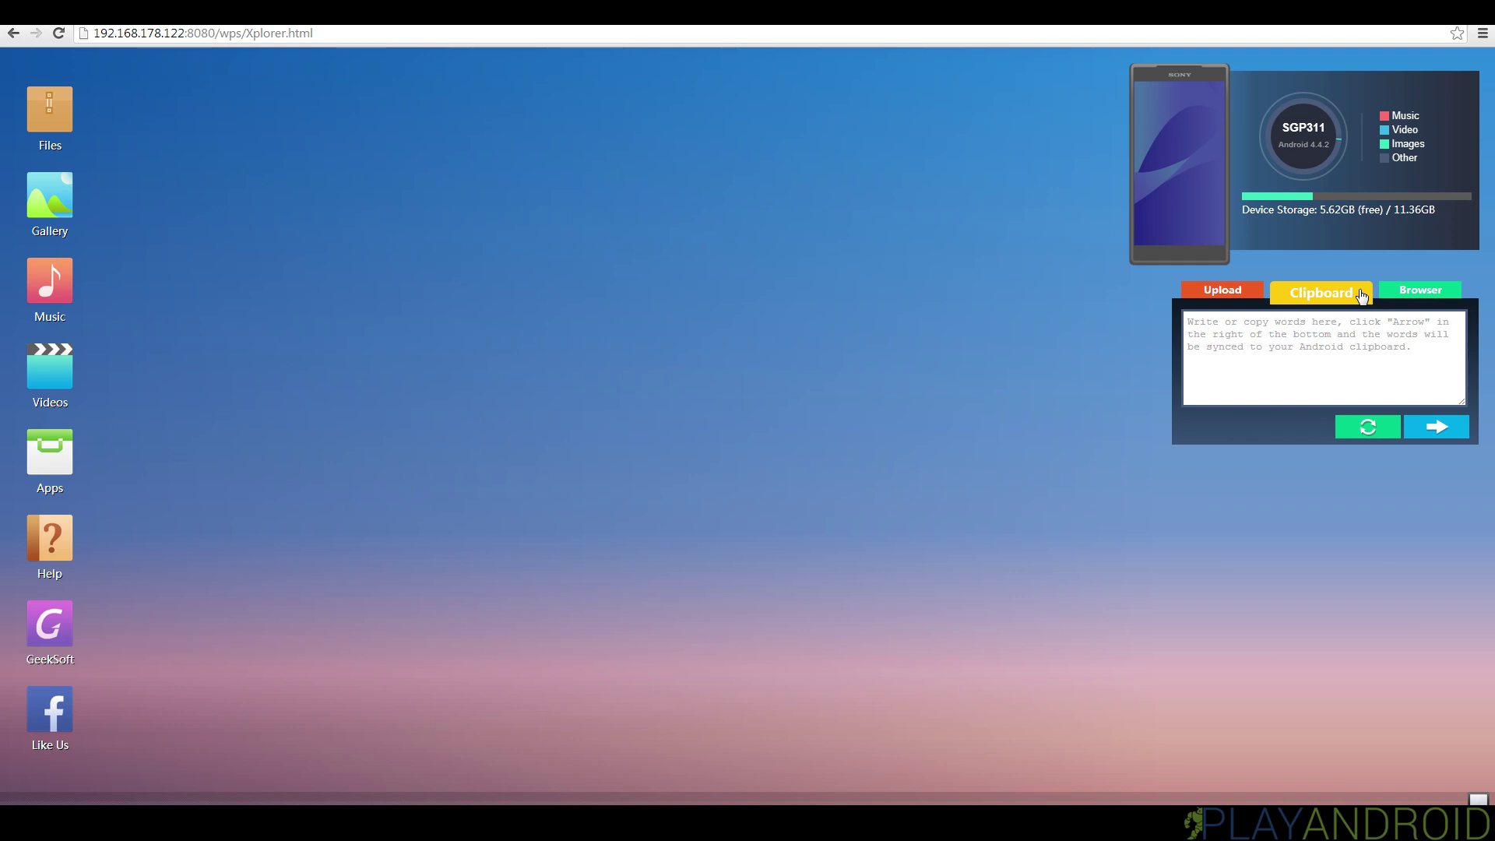
{"action": "left_click", "coordinate": [1417, 293]}
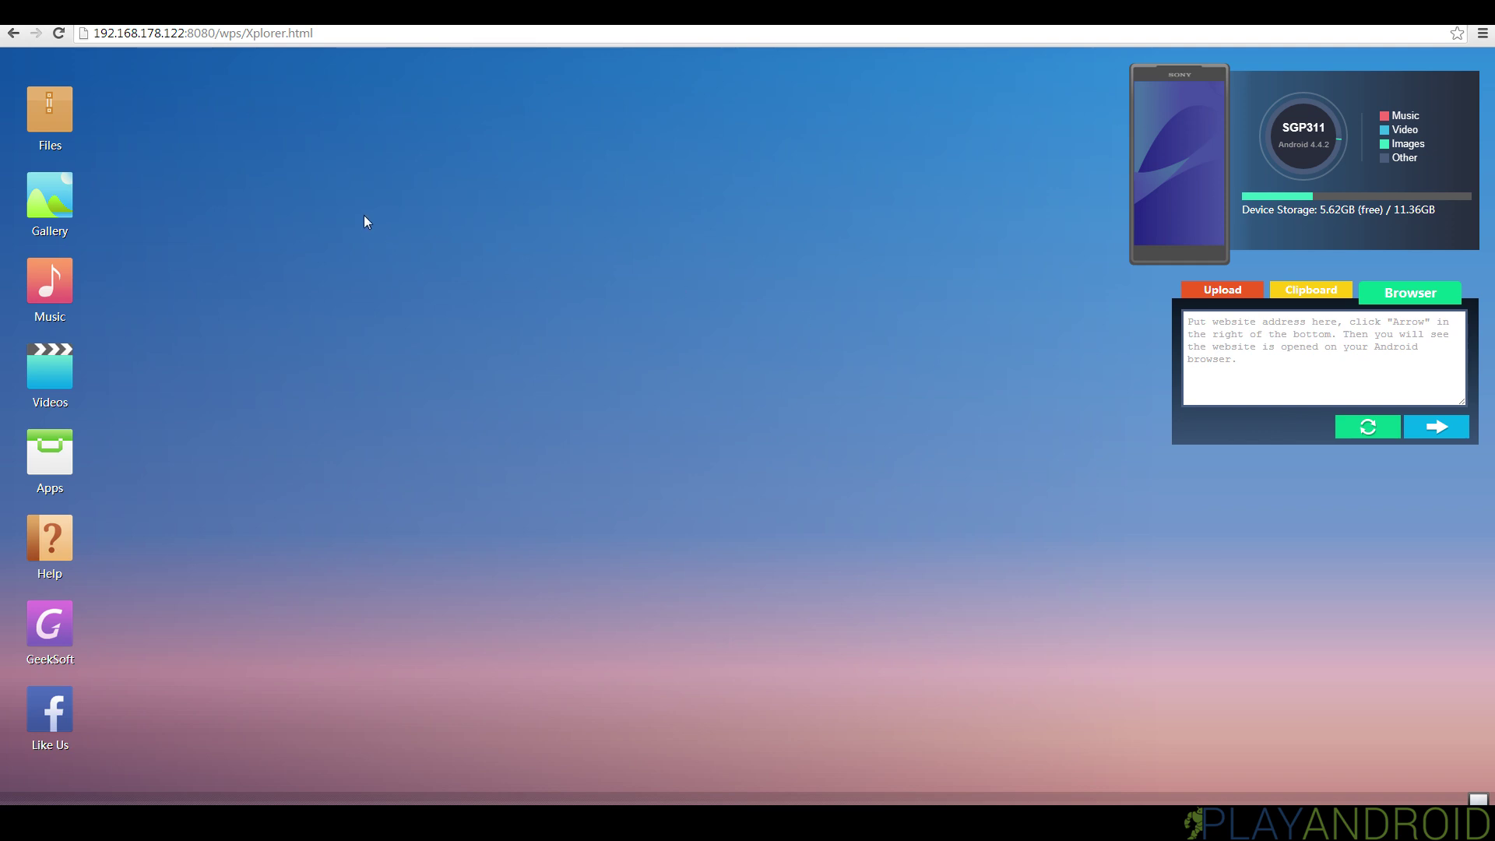
{"action": "left_click", "coordinate": [62, 112]}
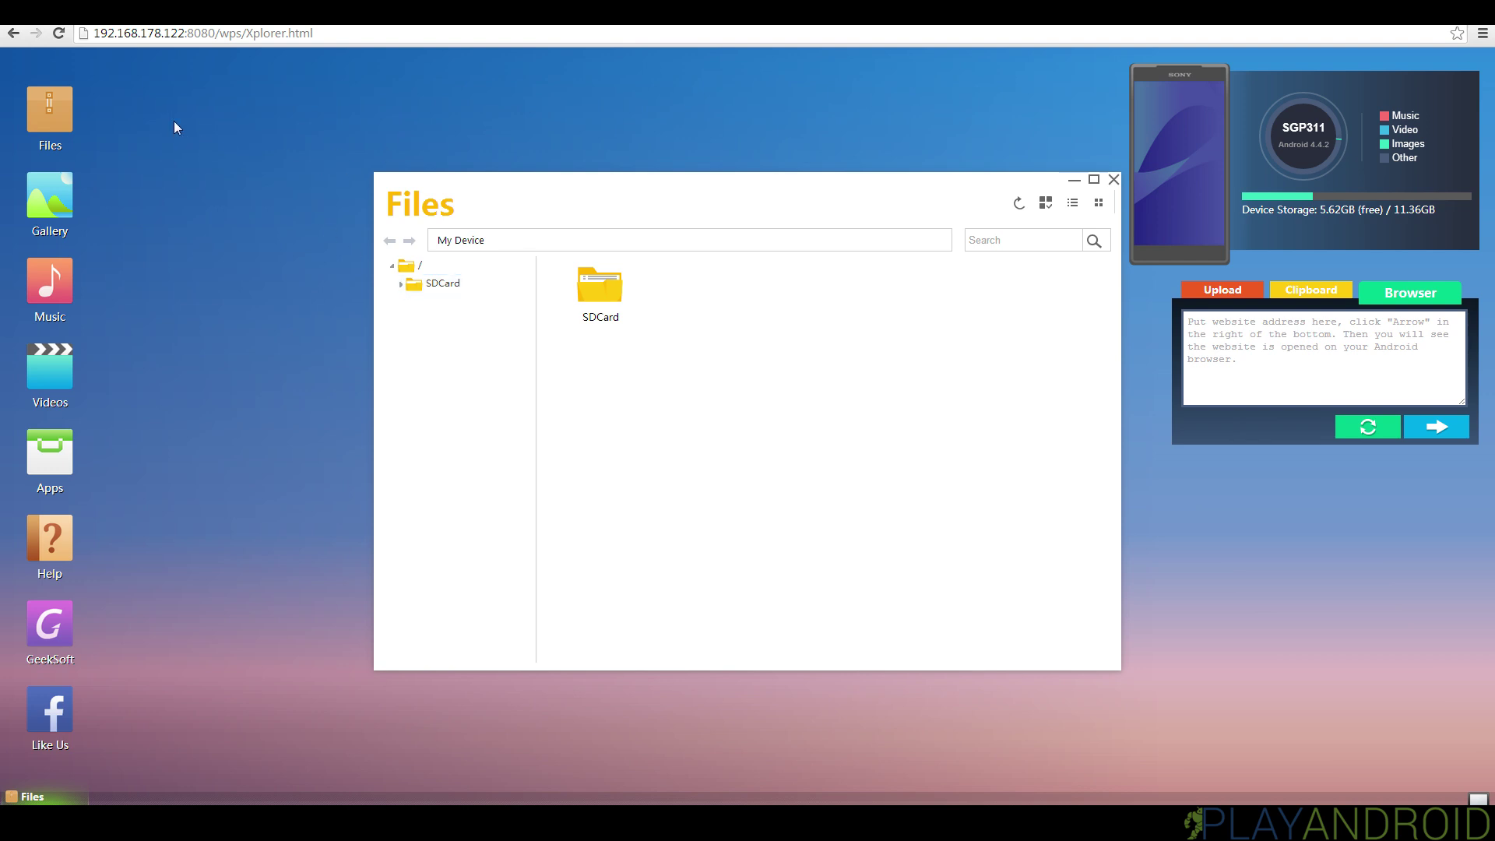
{"action": "left_click", "coordinate": [1113, 179]}
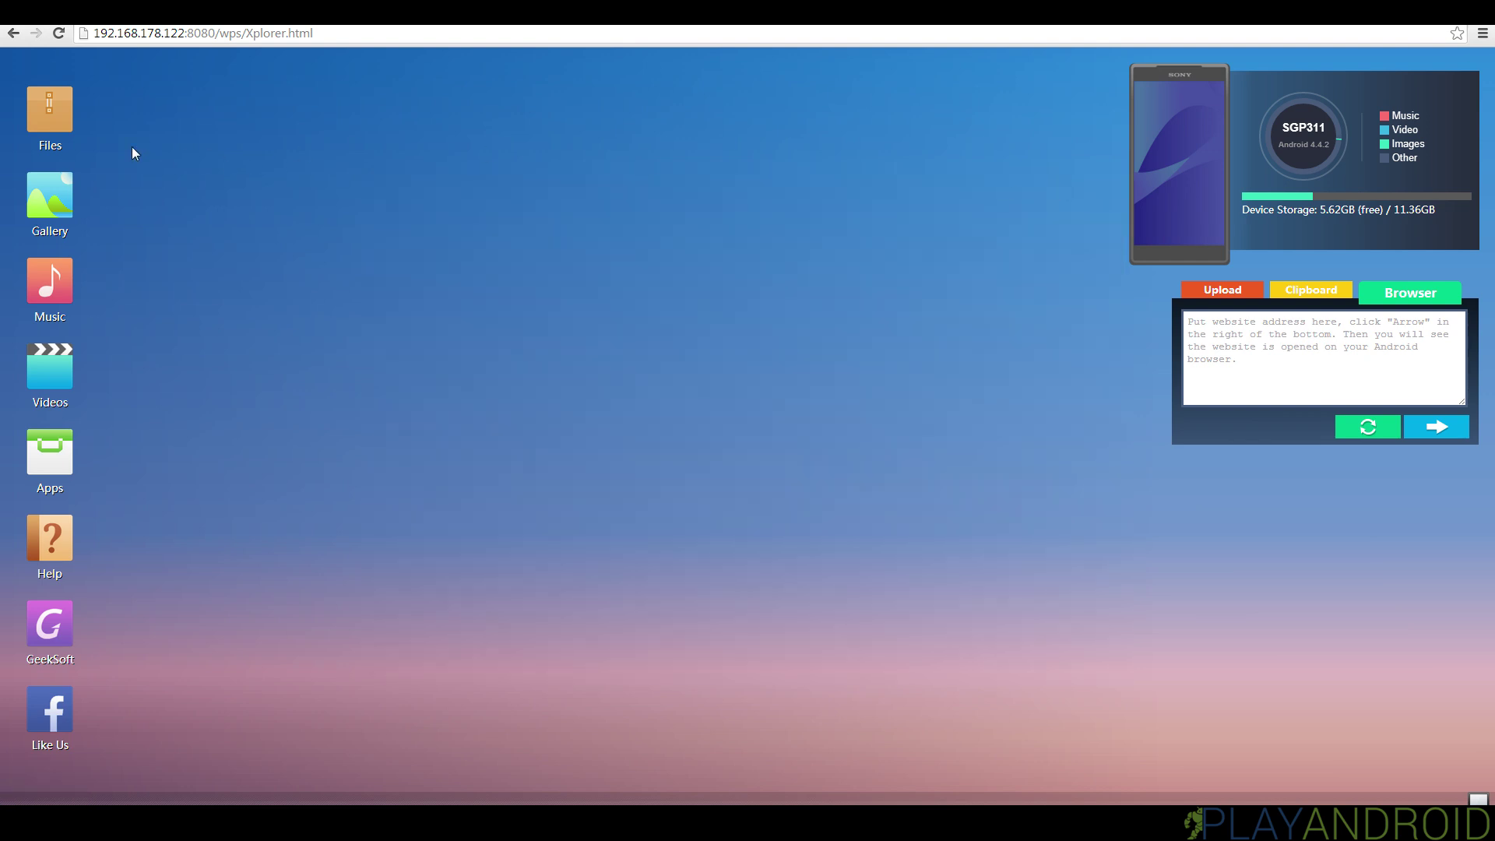
{"action": "left_click", "coordinate": [50, 196]}
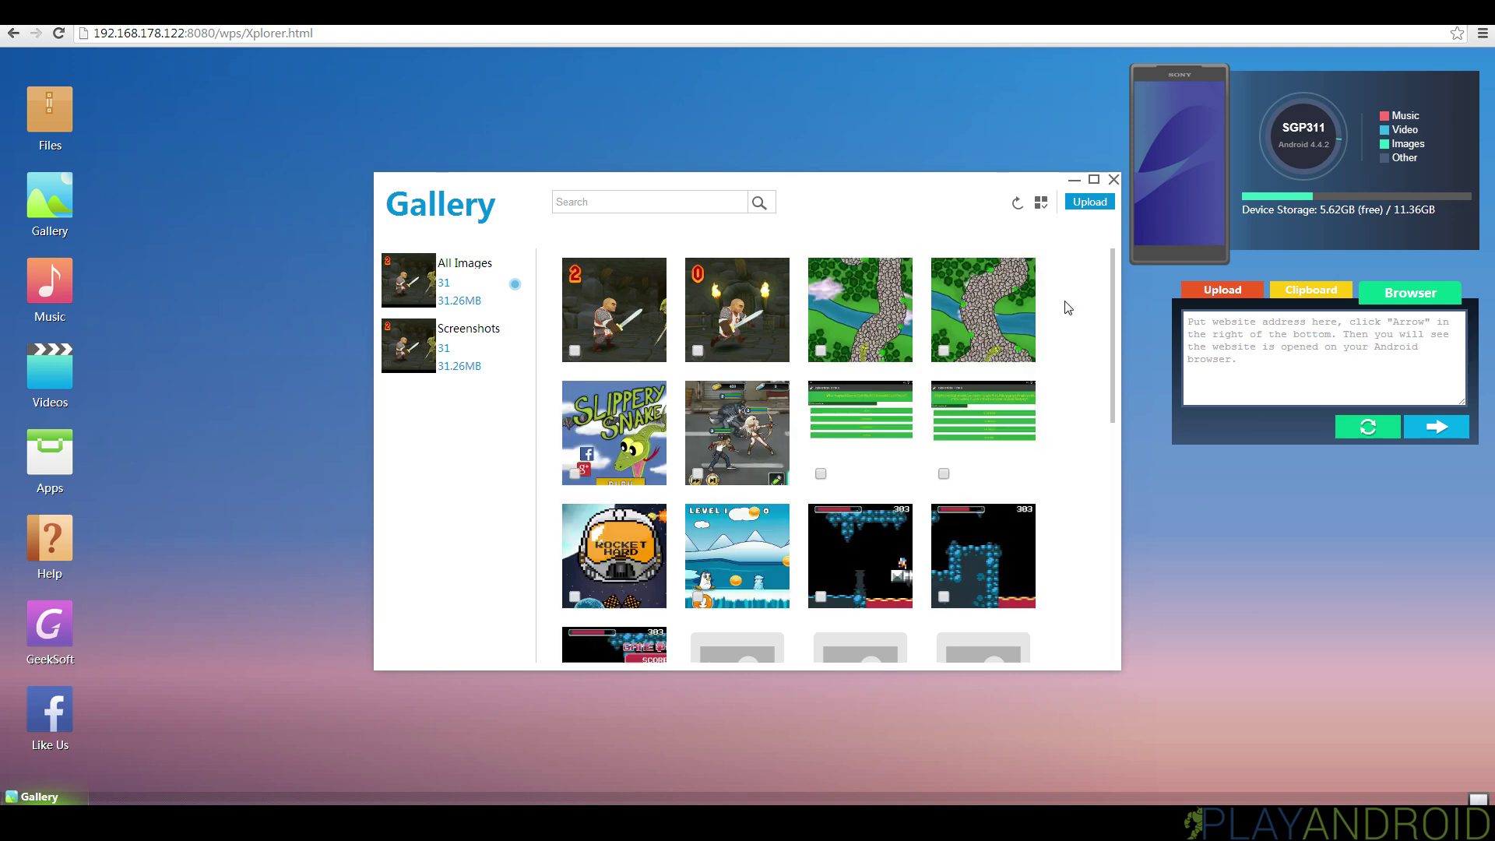
{"action": "scroll", "coordinate": [1062, 307], "scroll_direction": "down", "scroll_amount": 5}
{"action": "scroll", "coordinate": [1058, 305], "scroll_direction": "up", "scroll_amount": 5}
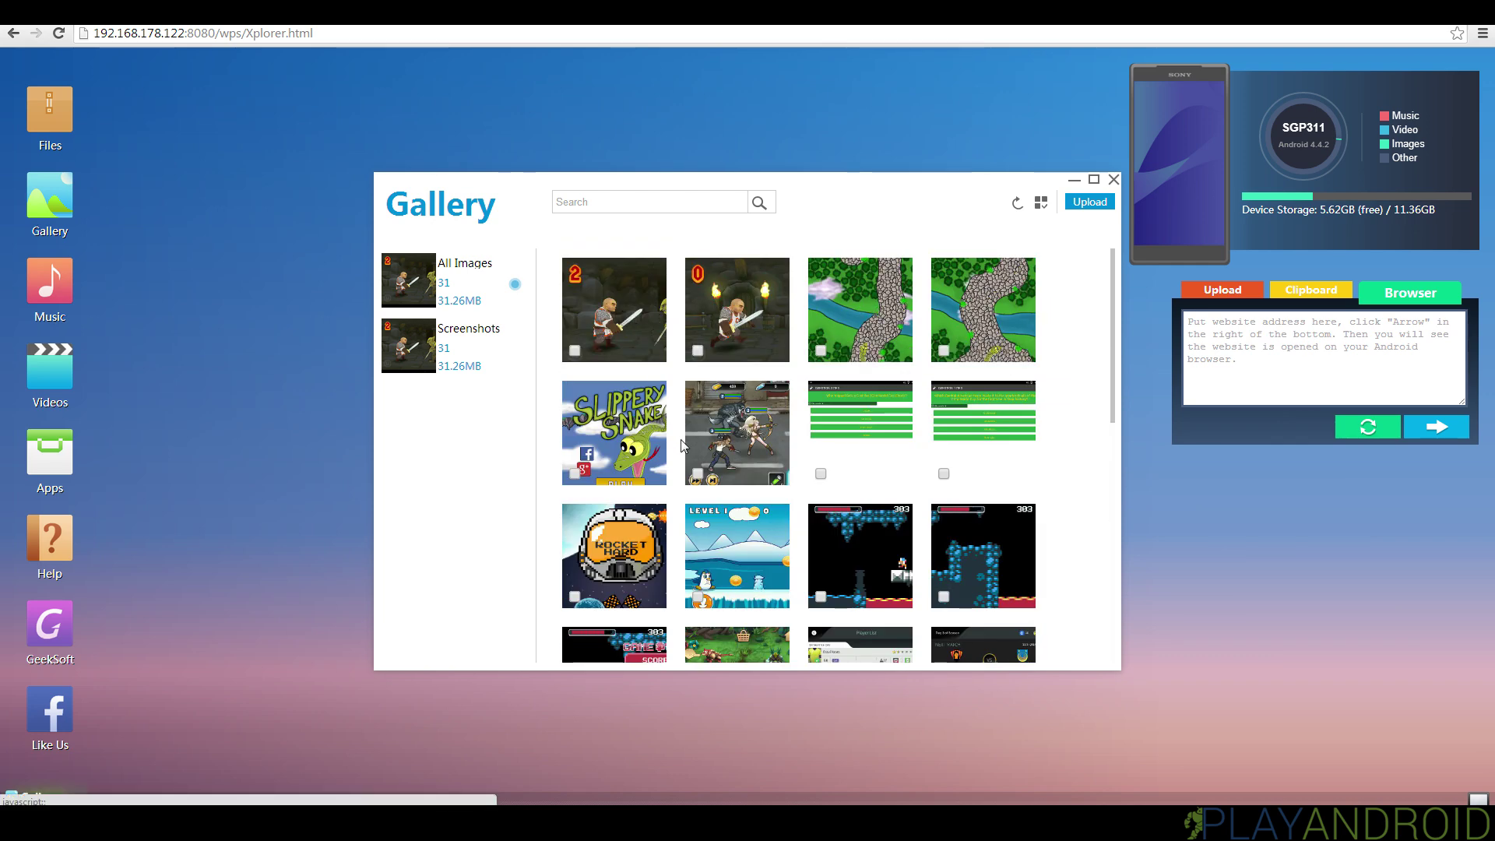
{"action": "left_click", "coordinate": [743, 409]}
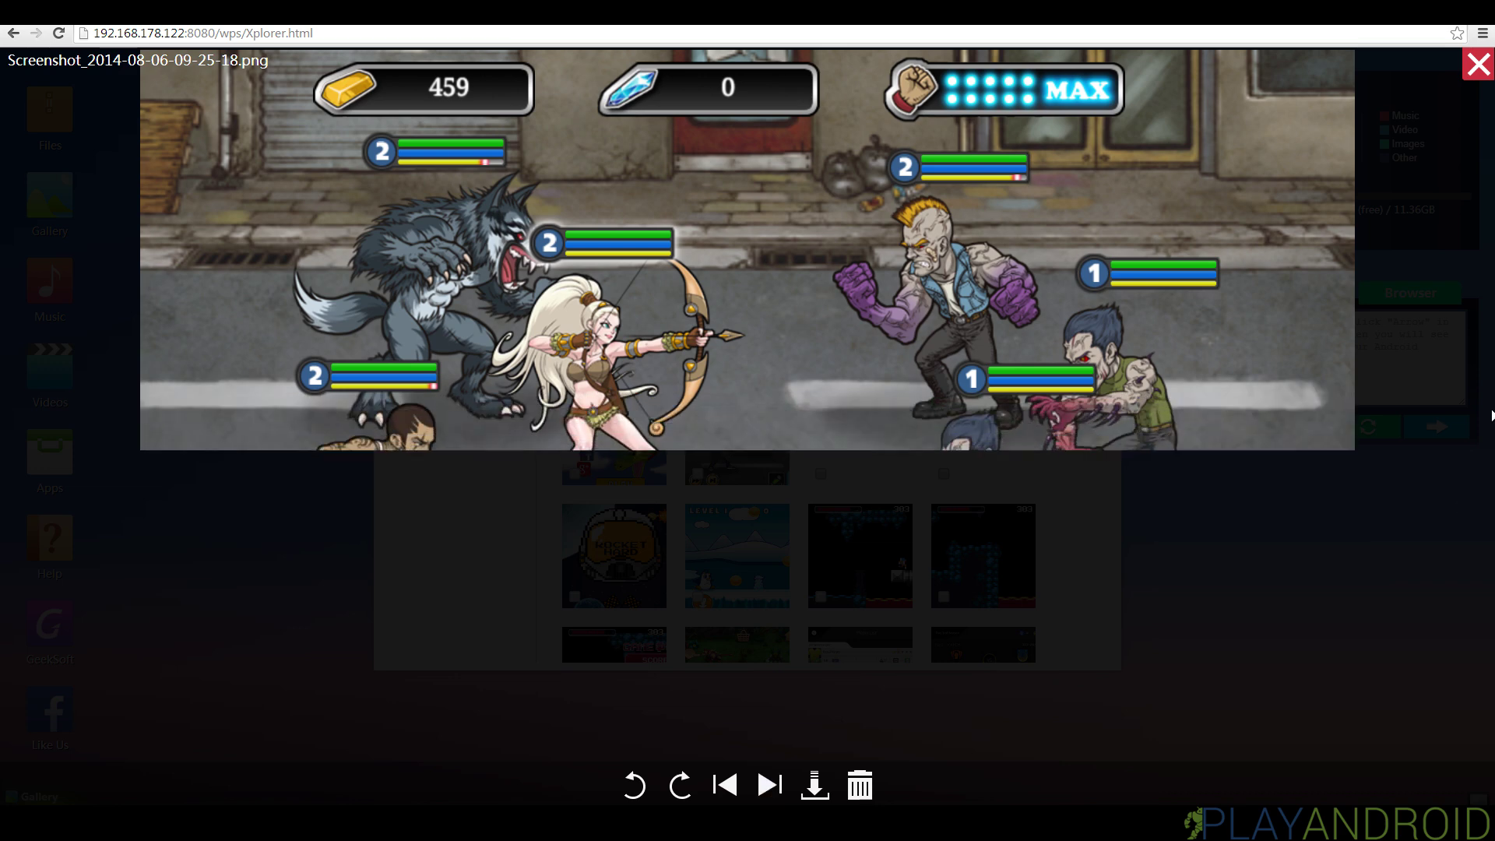
Close the full-size screenshot to return to the 31-image thumbnail grid.
{"action": "left_click", "coordinate": [1478, 67]}
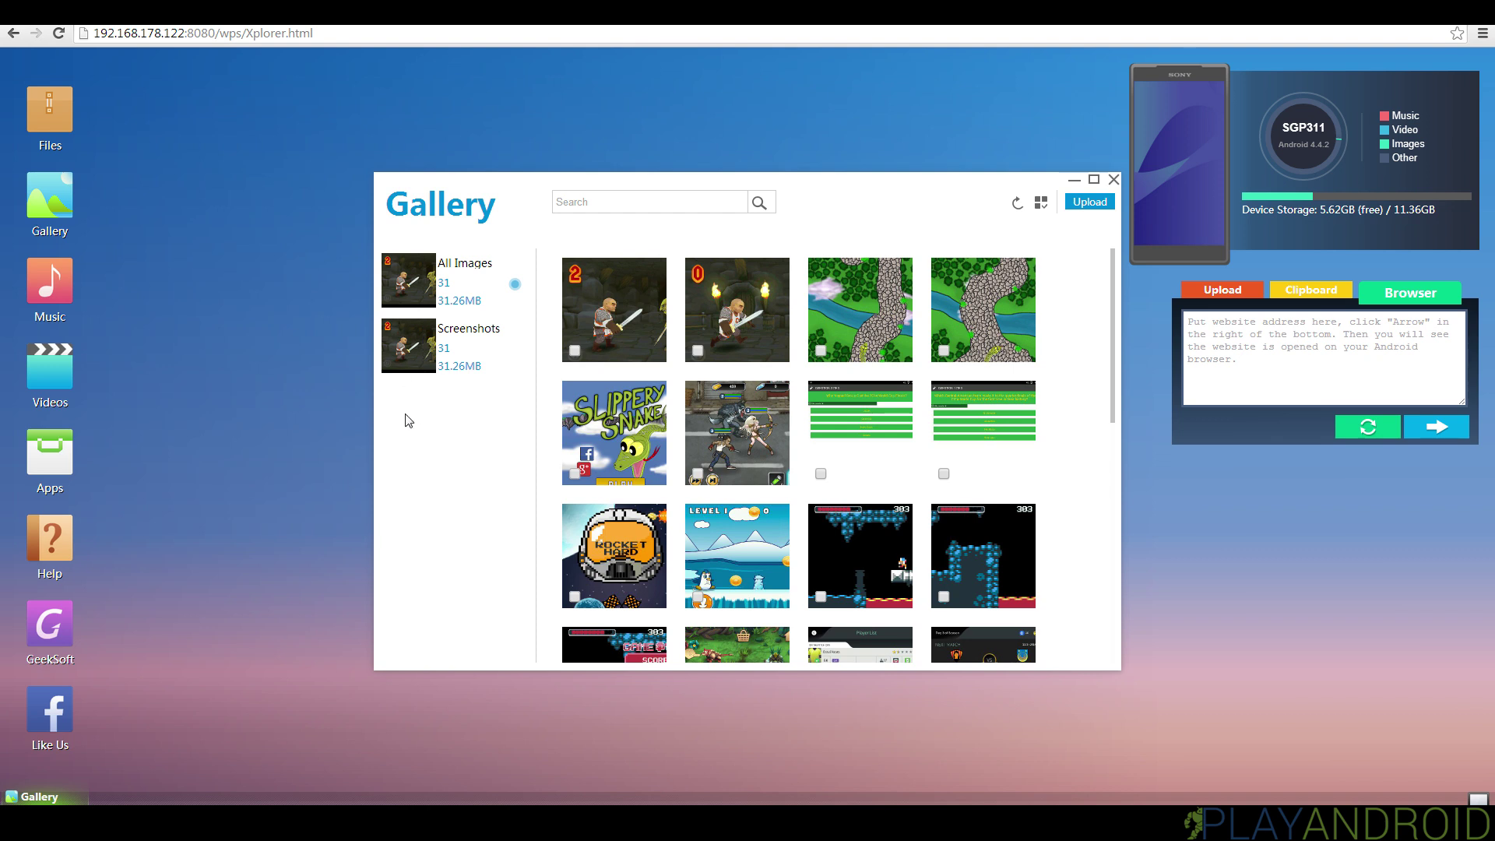
Browse the Screenshots album, the Music library and the empty Videos, then the Apps list.
{"action": "left_click", "coordinate": [471, 343]}
{"action": "left_click", "coordinate": [84, 284]}
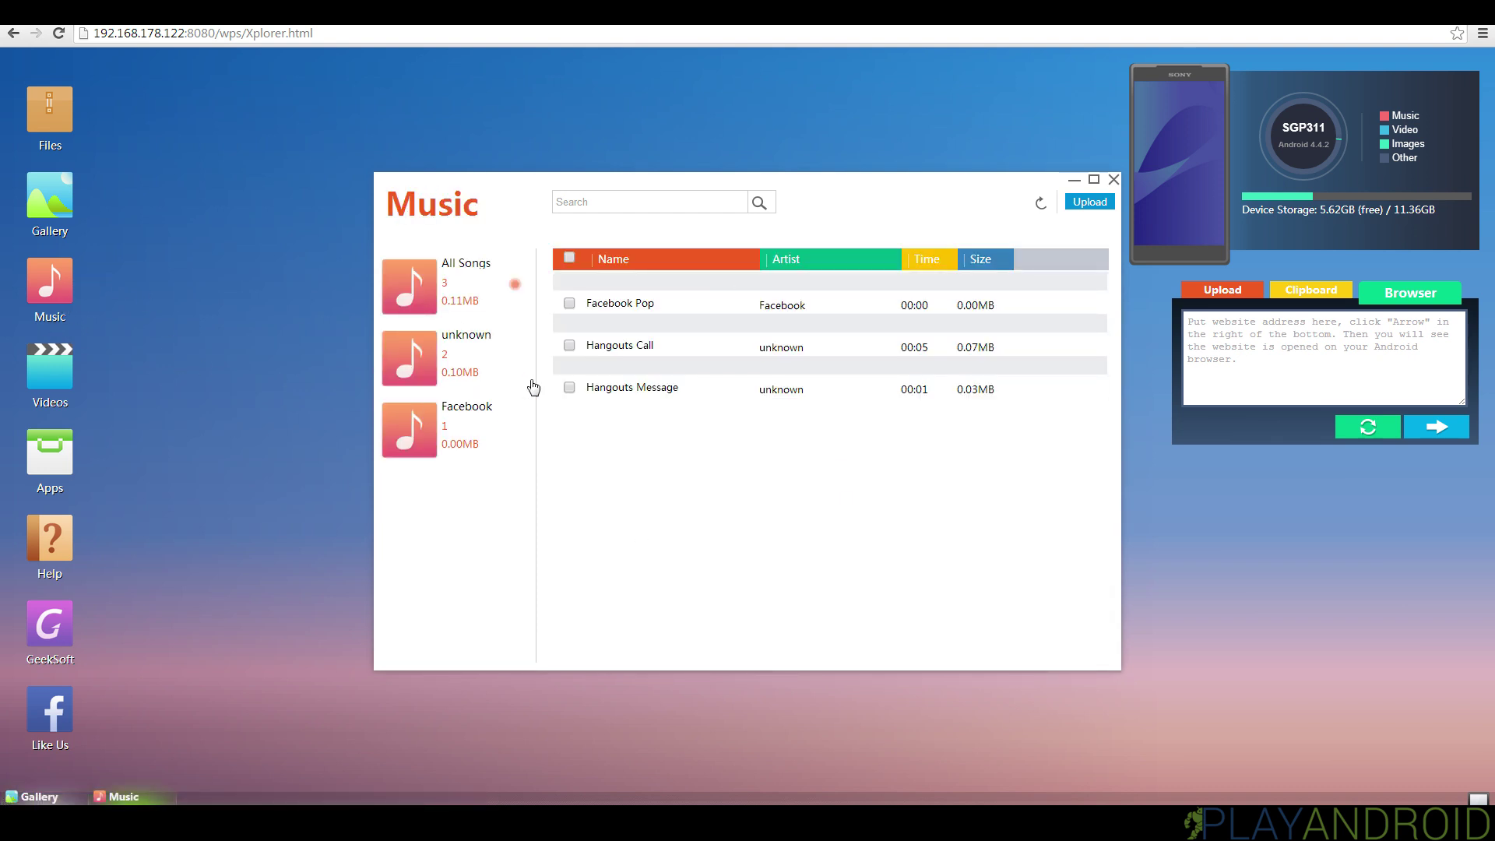
{"action": "left_click", "coordinate": [67, 383]}
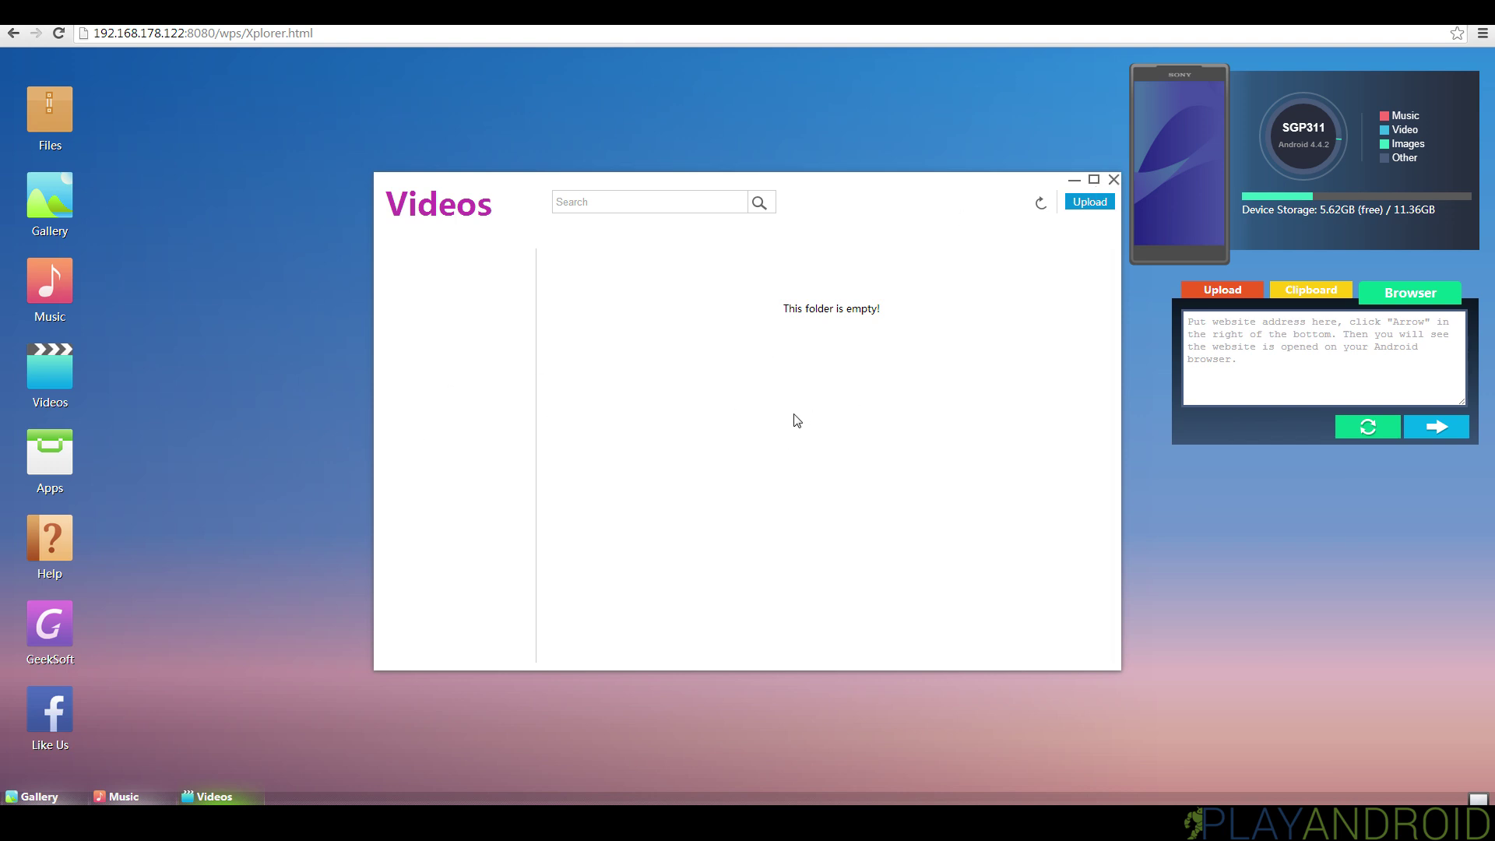
{"action": "left_click", "coordinate": [54, 447]}
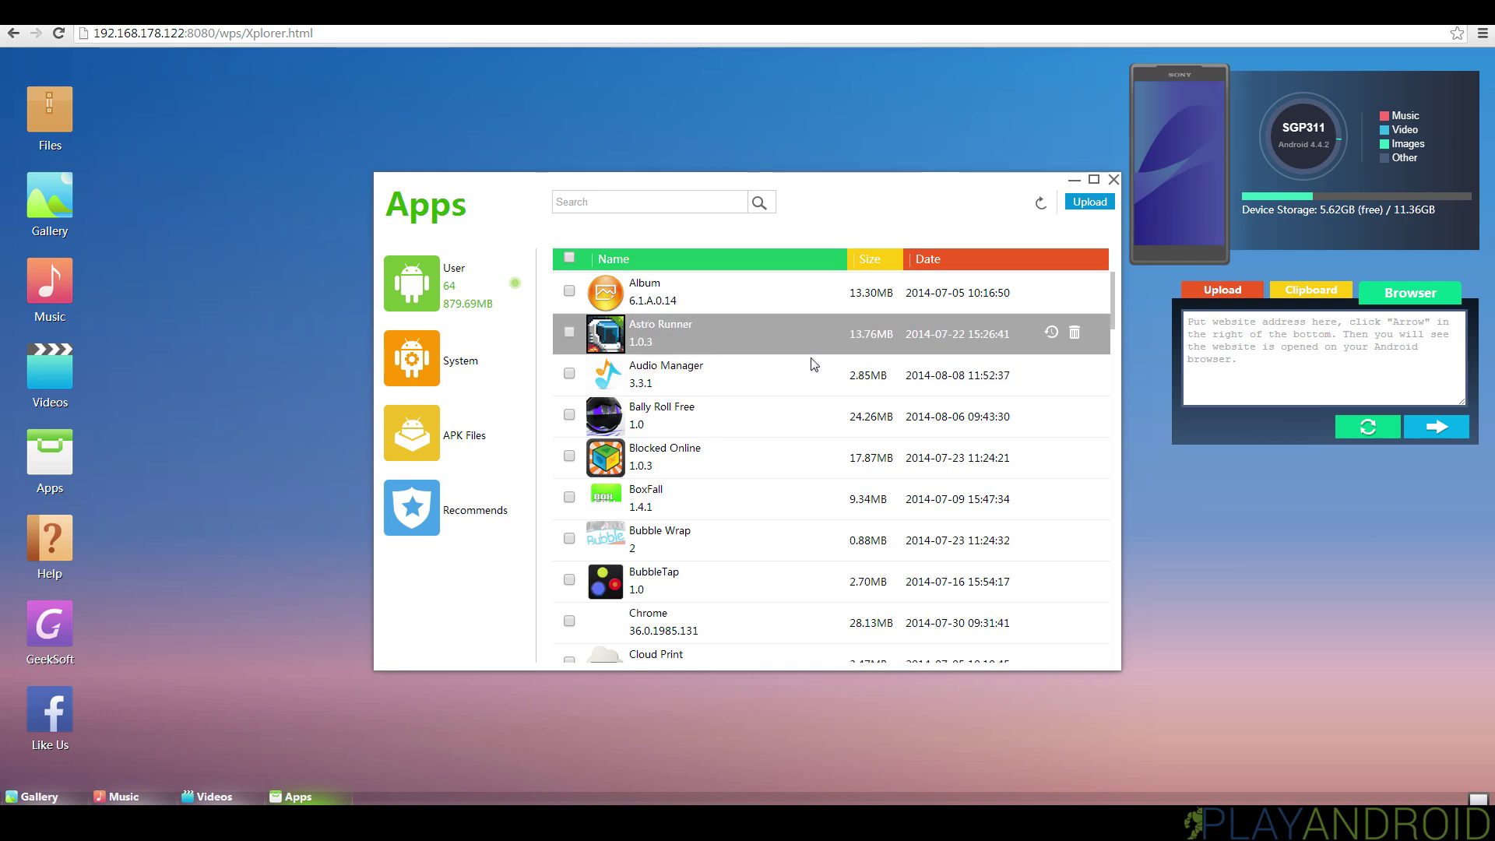
Scroll through the tablet's user apps, then list and scroll the system apps.
{"action": "scroll", "coordinate": [804, 346], "scroll_direction": "down", "scroll_amount": 3}
{"action": "scroll", "coordinate": [796, 353], "scroll_direction": "down", "scroll_amount": 5}
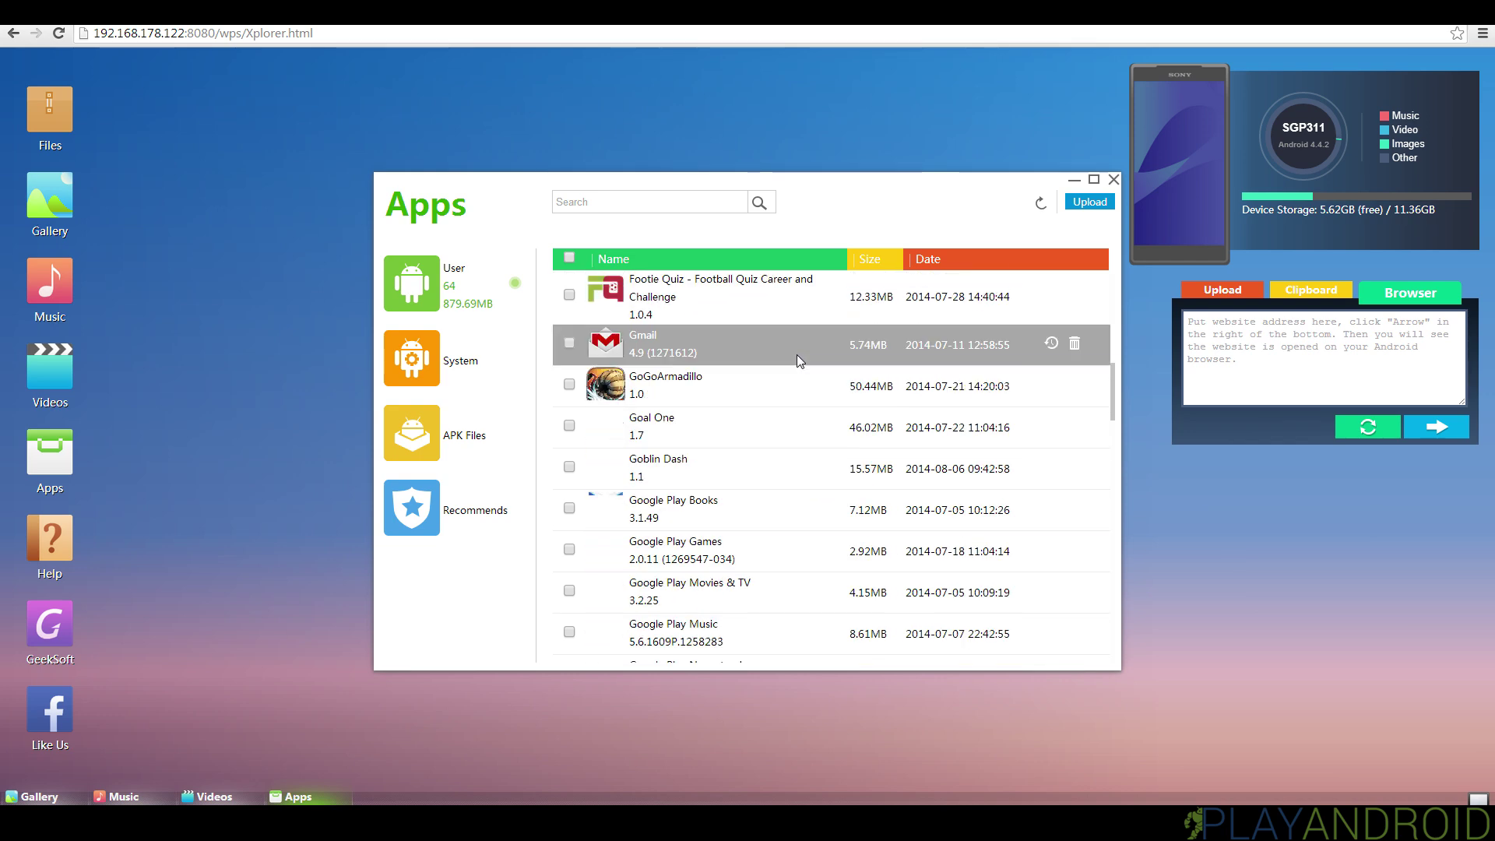
{"action": "scroll", "coordinate": [796, 353], "scroll_direction": "up", "scroll_amount": 6}
{"action": "scroll", "coordinate": [797, 355], "scroll_direction": "up", "scroll_amount": 2}
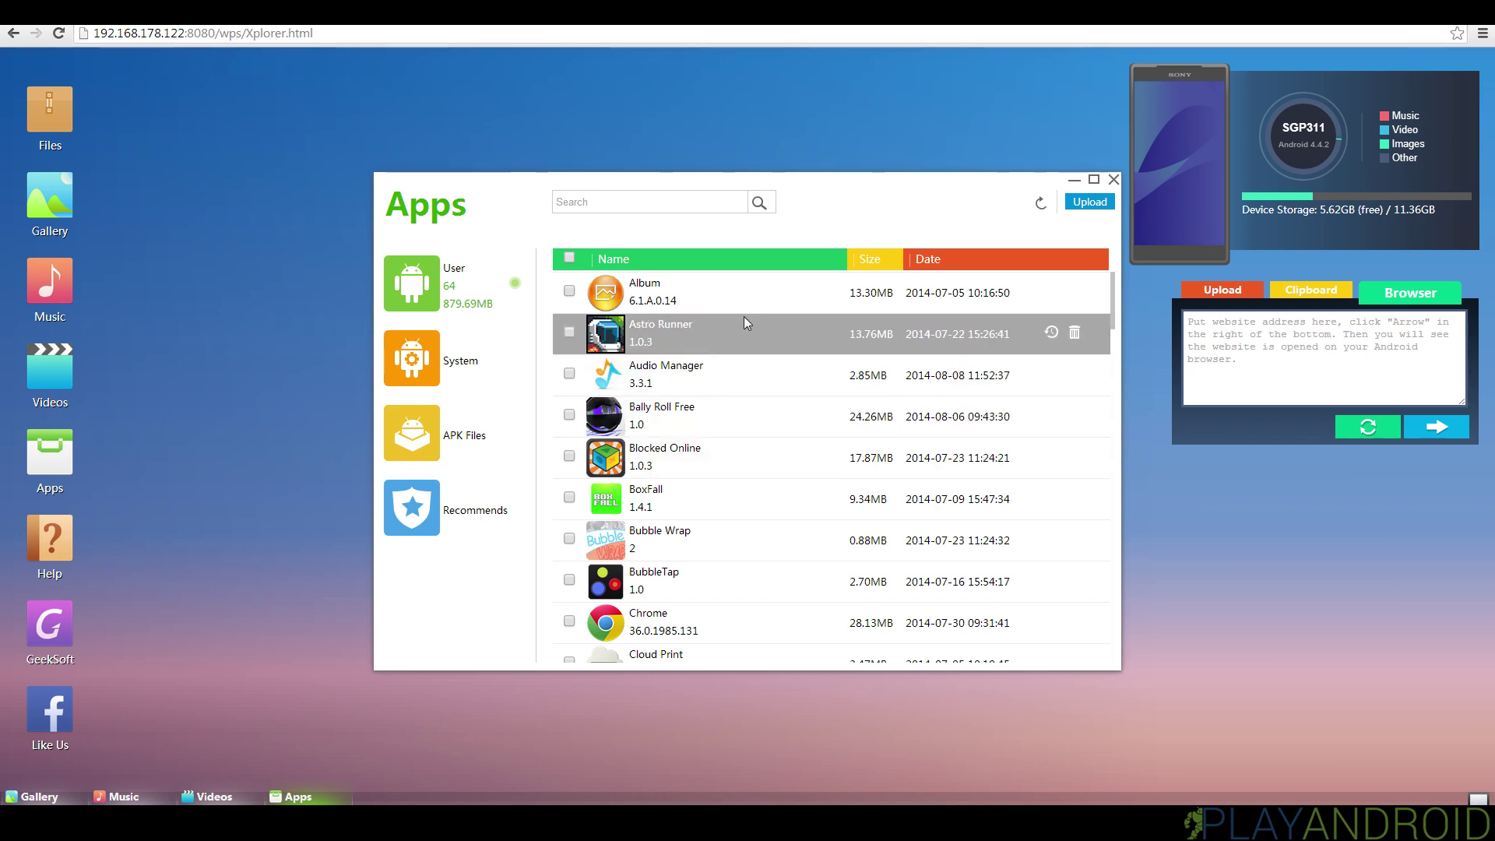
{"action": "scroll", "coordinate": [764, 395], "scroll_direction": "down", "scroll_amount": 3}
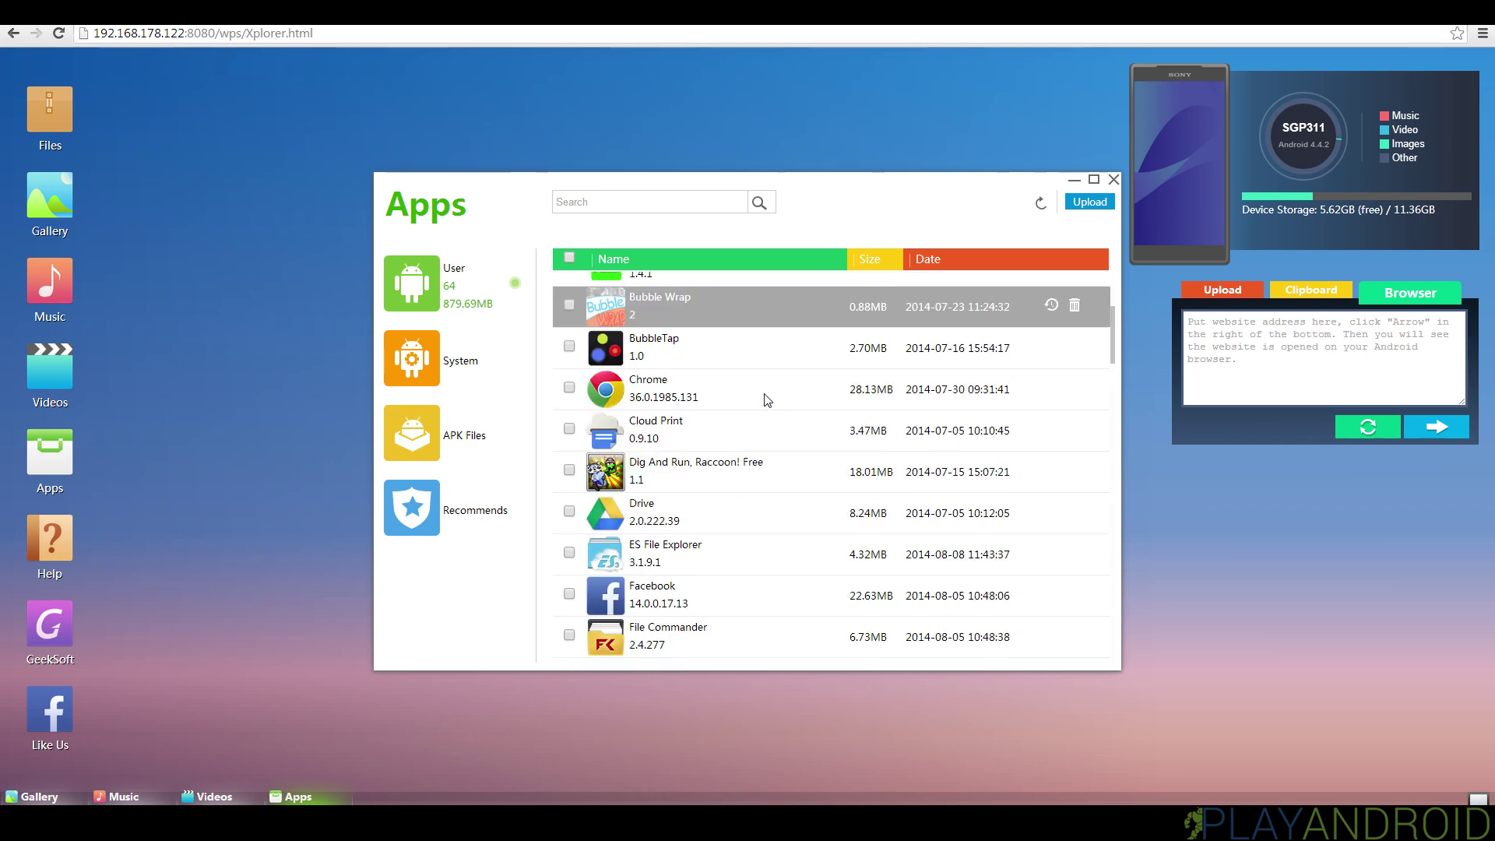
{"action": "scroll", "coordinate": [765, 397], "scroll_direction": "down", "scroll_amount": 1}
{"action": "scroll", "coordinate": [763, 394], "scroll_direction": "up", "scroll_amount": 4}
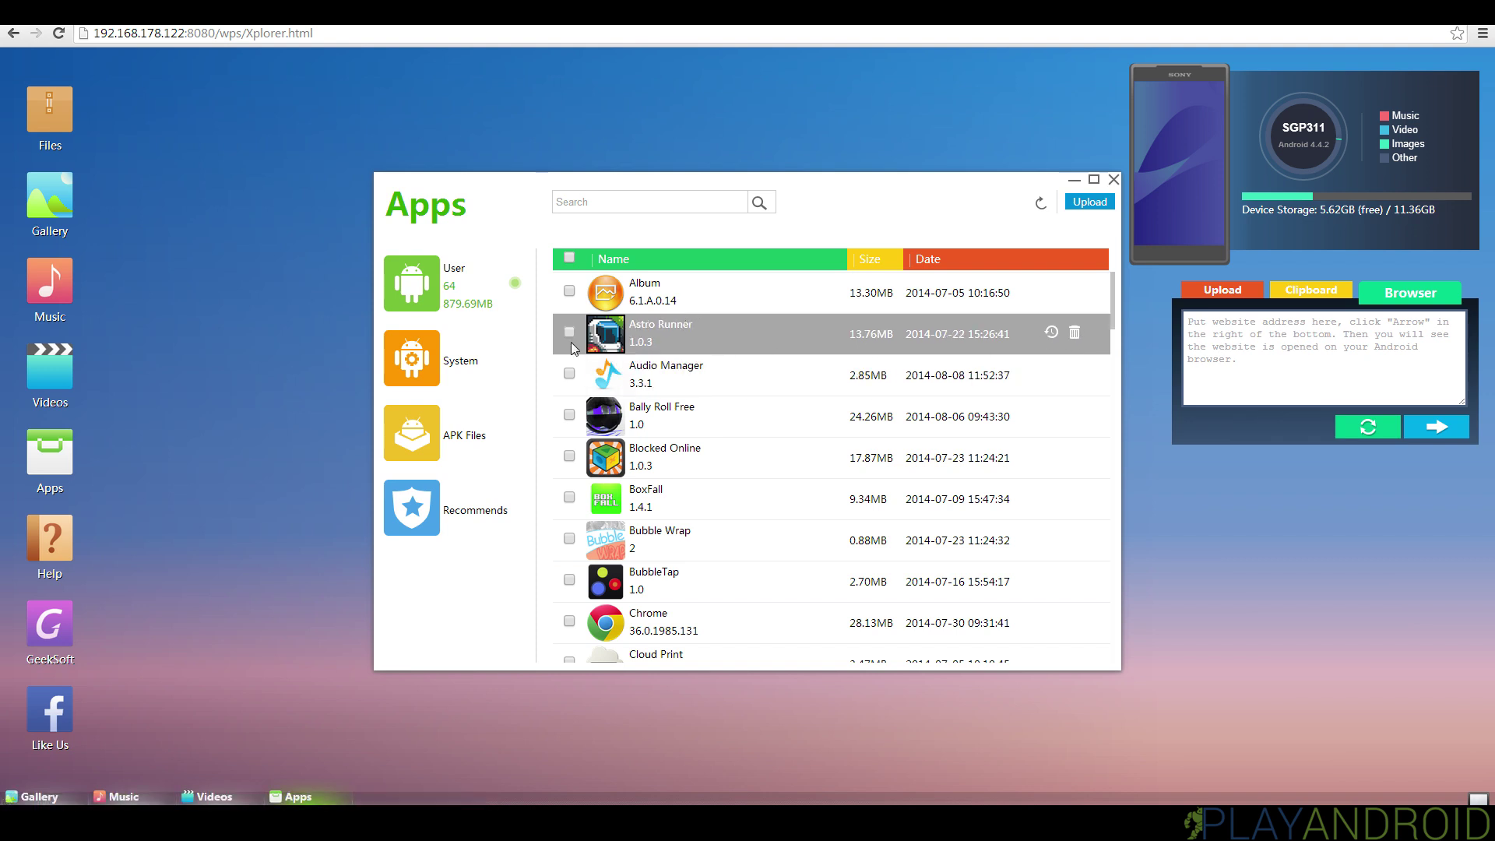
{"action": "left_click", "coordinate": [417, 371]}
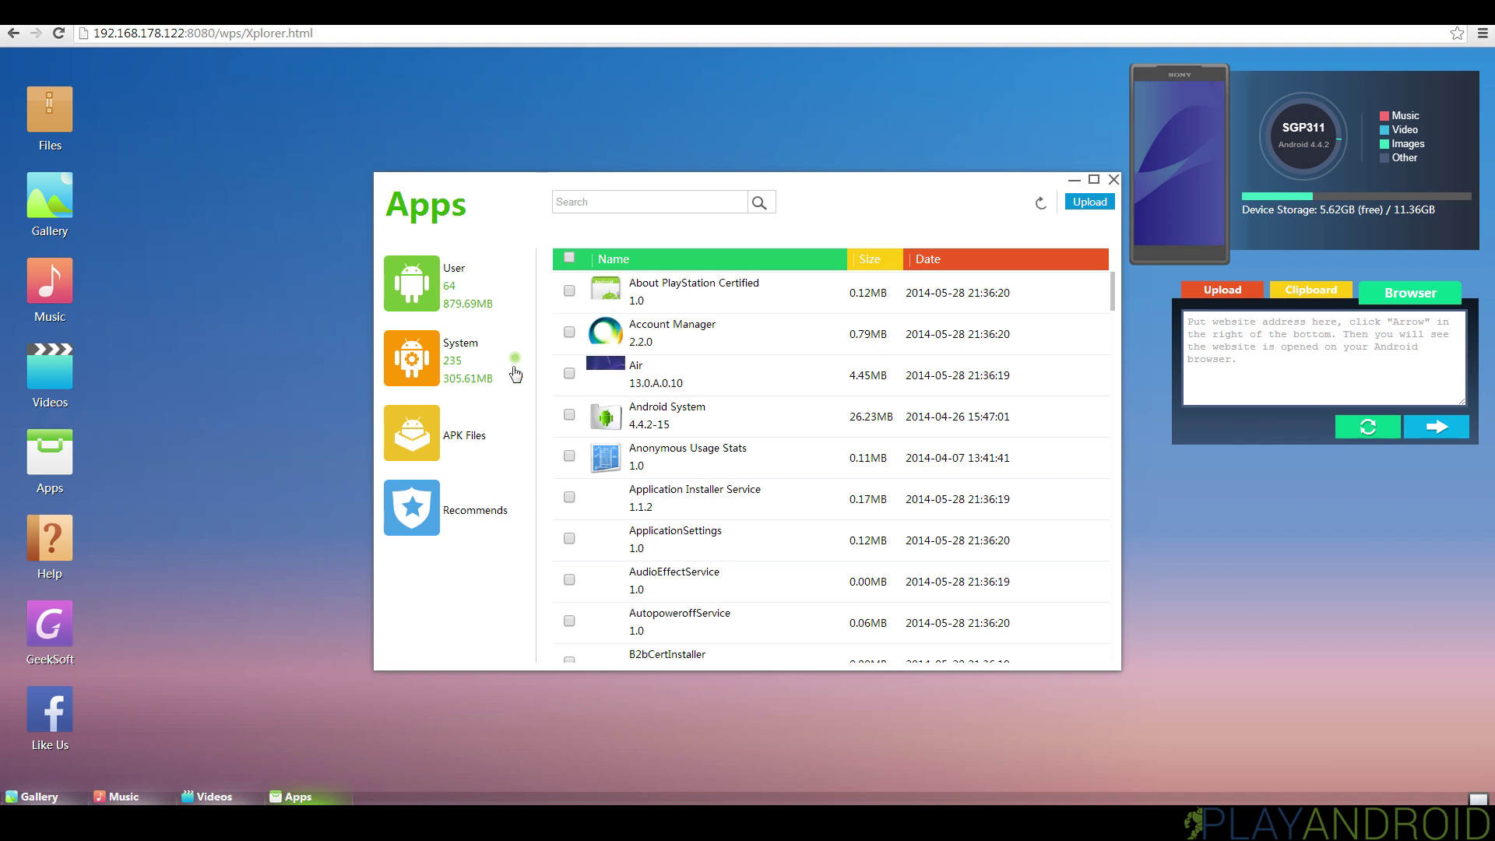
{"action": "scroll", "coordinate": [778, 376], "scroll_direction": "down", "scroll_amount": 3}
{"action": "scroll", "coordinate": [716, 405], "scroll_direction": "up", "scroll_amount": 3}
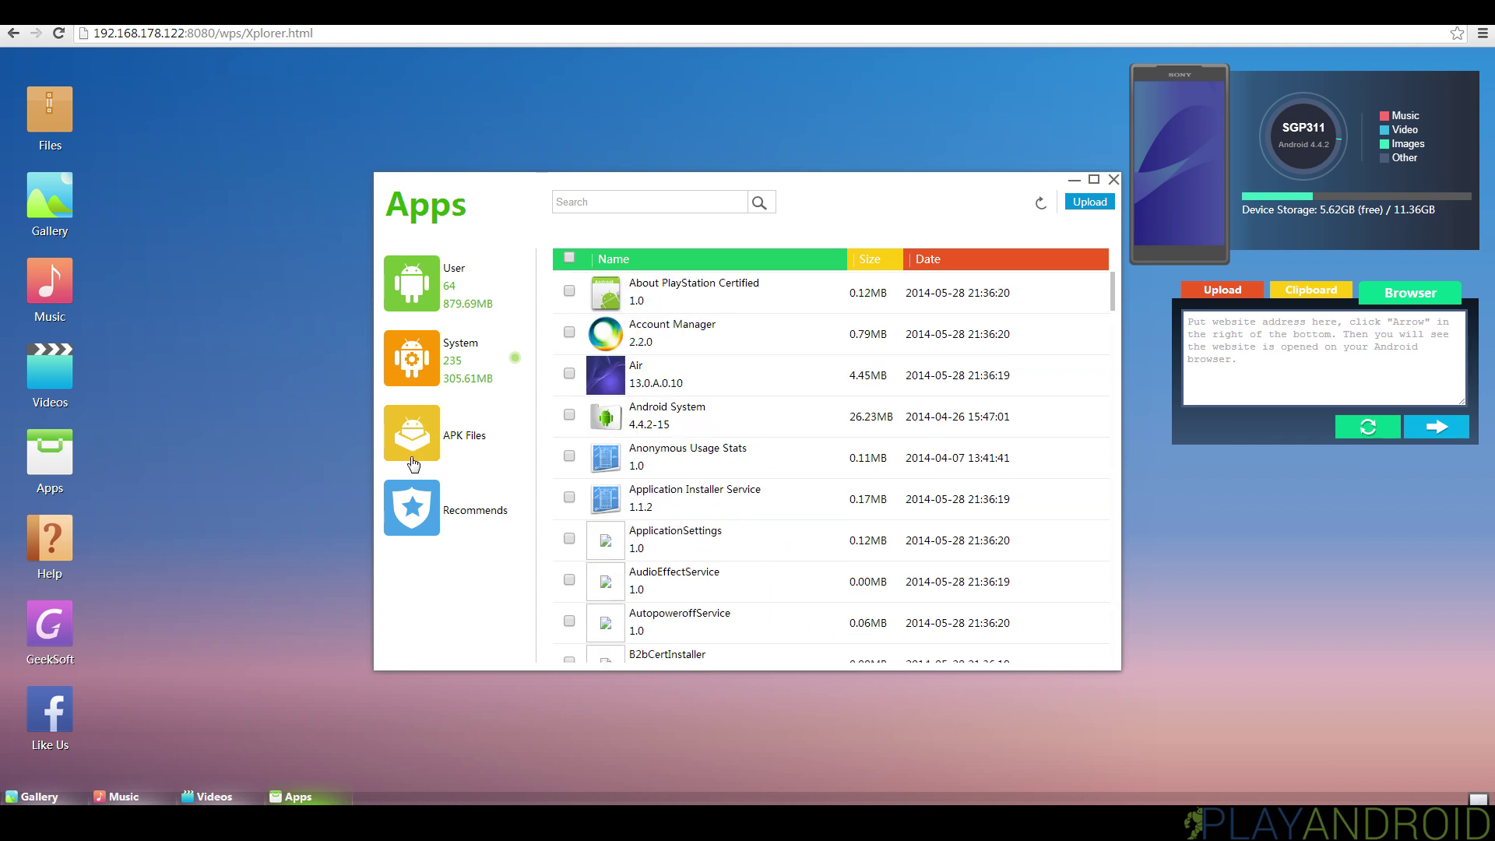
Show Recommends and scroll through the 26 Editor's Pick apps.
{"action": "left_click", "coordinate": [428, 507]}
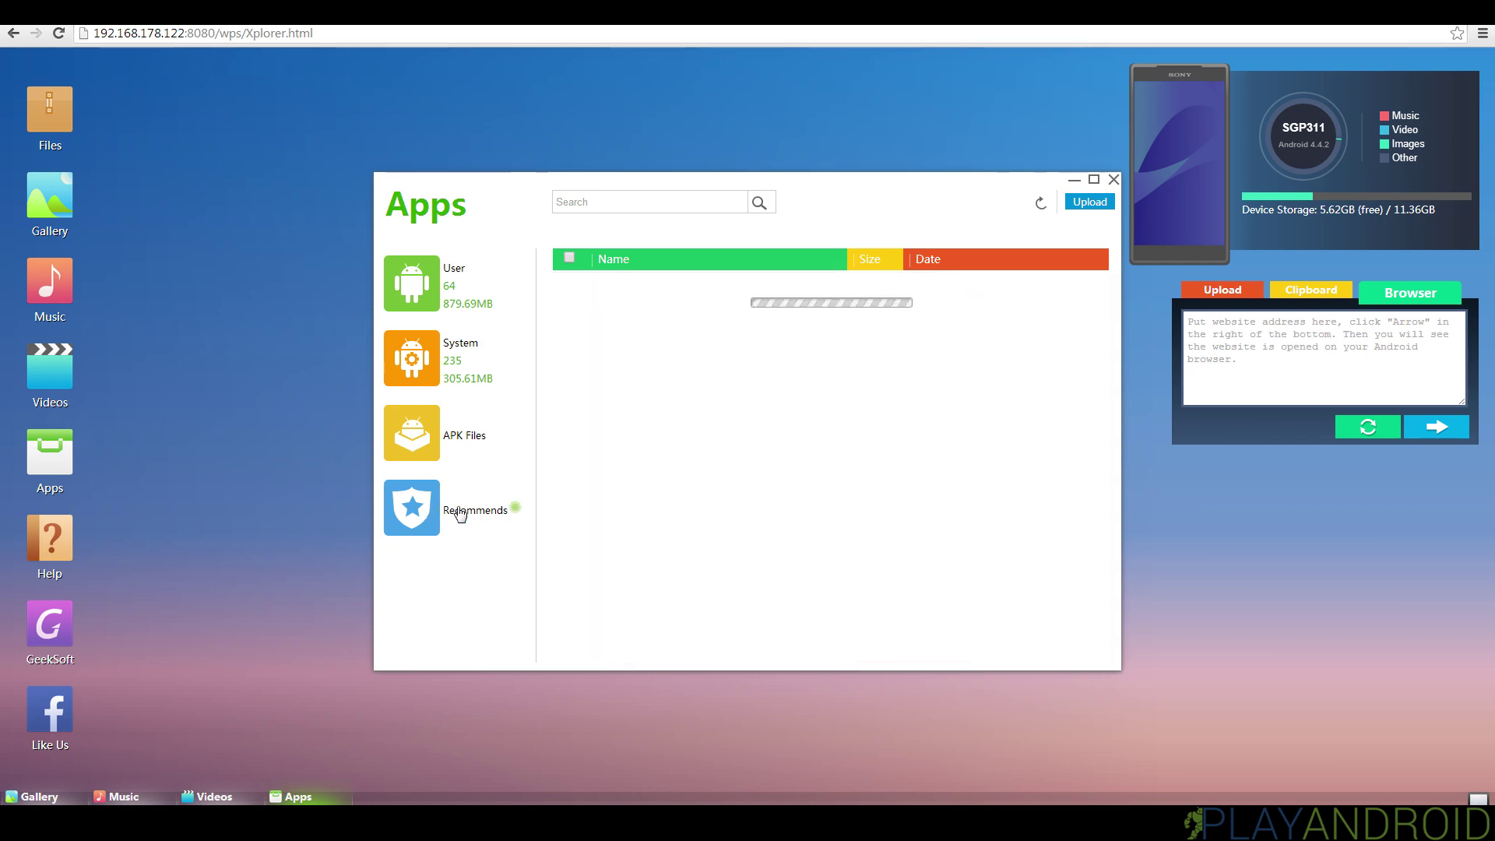
{"action": "scroll", "coordinate": [1078, 401], "scroll_direction": "down", "scroll_amount": 1}
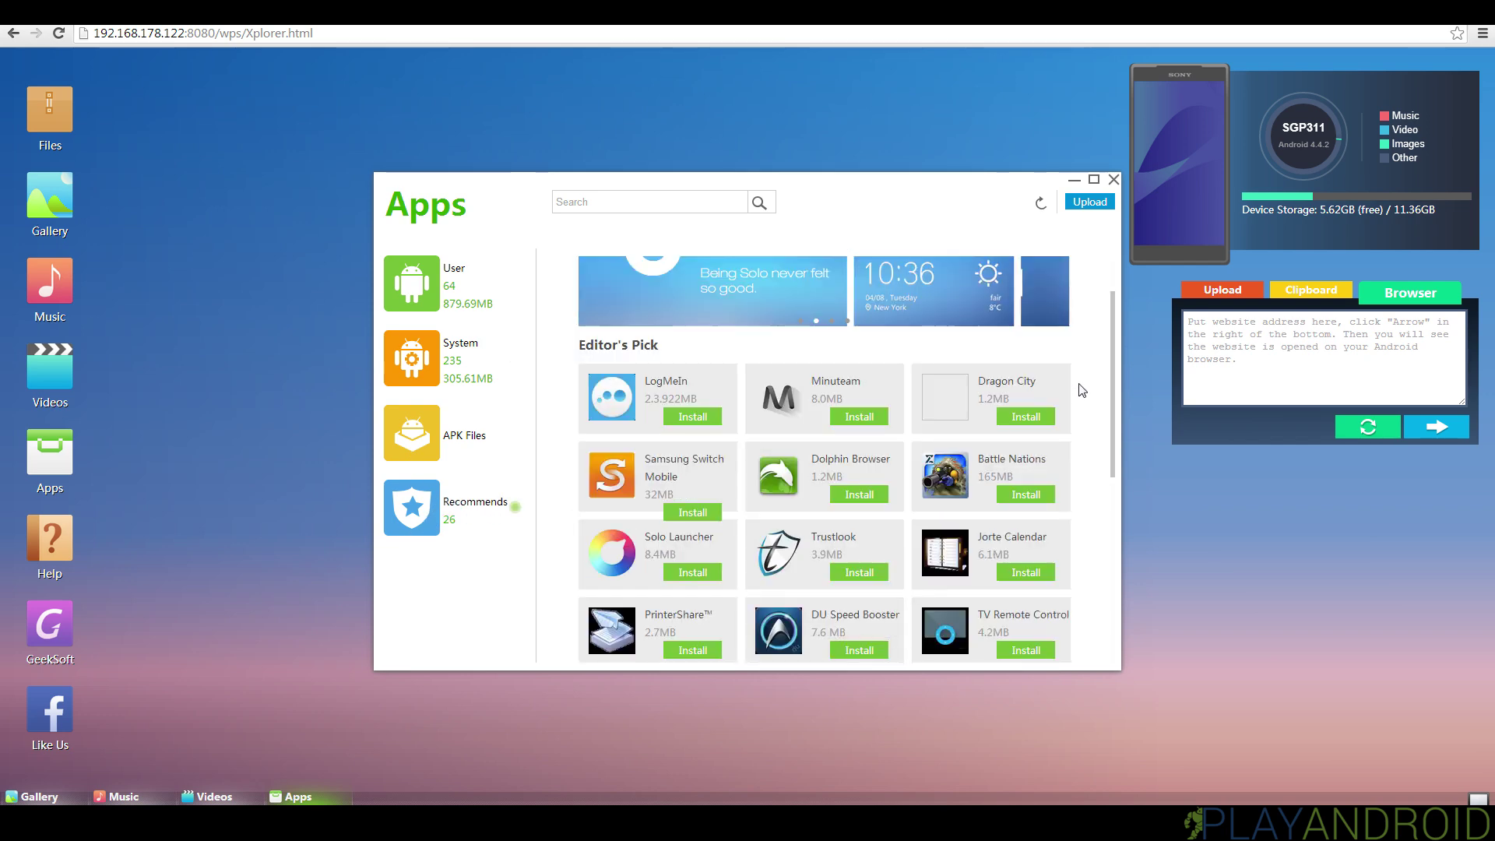
{"action": "scroll", "coordinate": [1078, 400], "scroll_direction": "down", "scroll_amount": 2}
{"action": "scroll", "coordinate": [1078, 401], "scroll_direction": "down", "scroll_amount": 2}
{"action": "scroll", "coordinate": [1077, 401], "scroll_direction": "up", "scroll_amount": 1}
{"action": "scroll", "coordinate": [1077, 401], "scroll_direction": "up", "scroll_amount": 4}
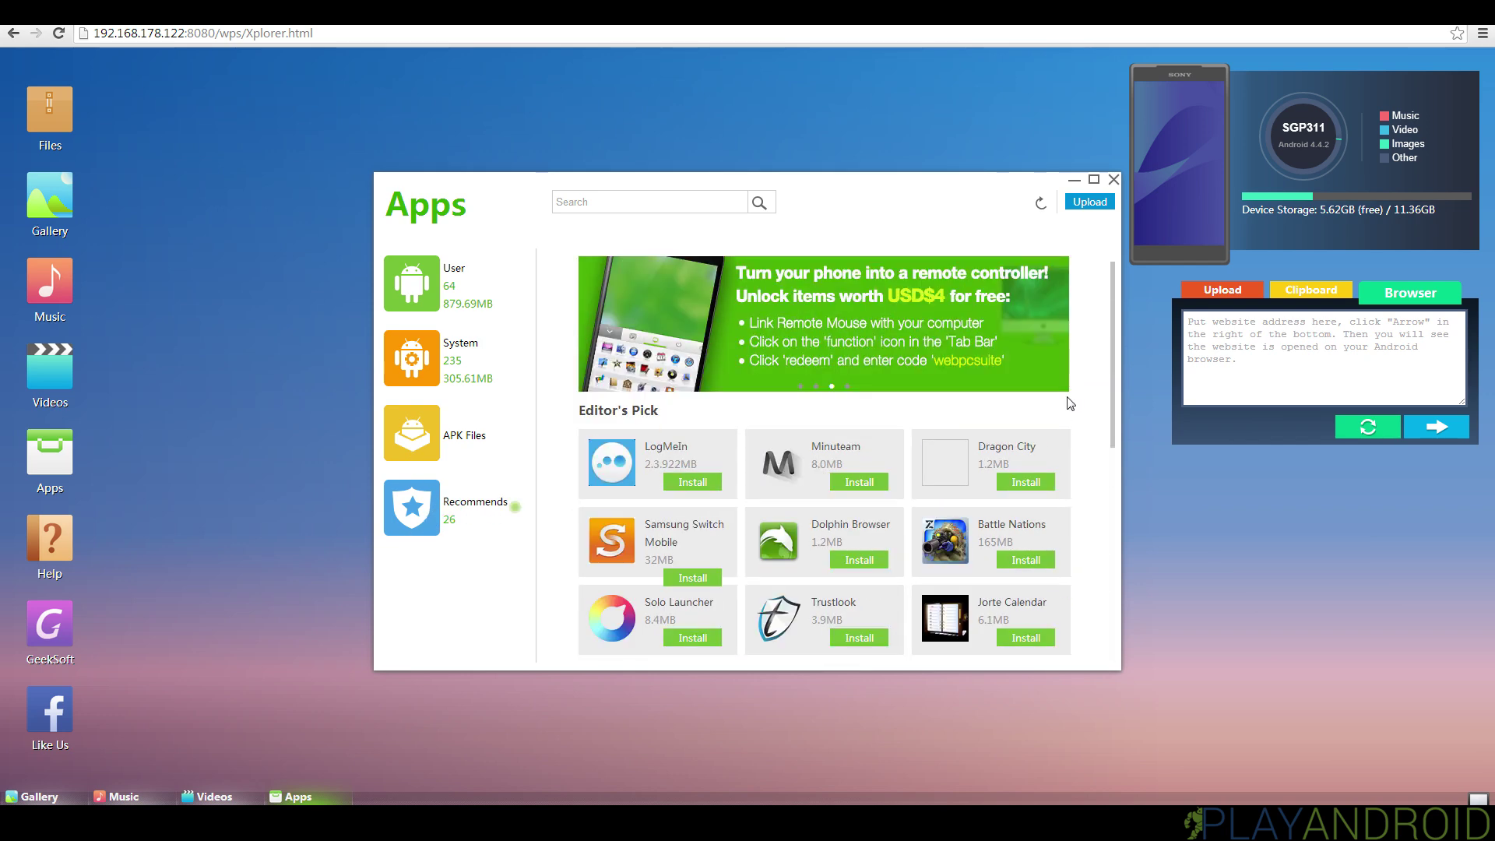
Check the APK files, list the user-installed apps, and move the Apps window up-left.
{"action": "left_click", "coordinate": [451, 447]}
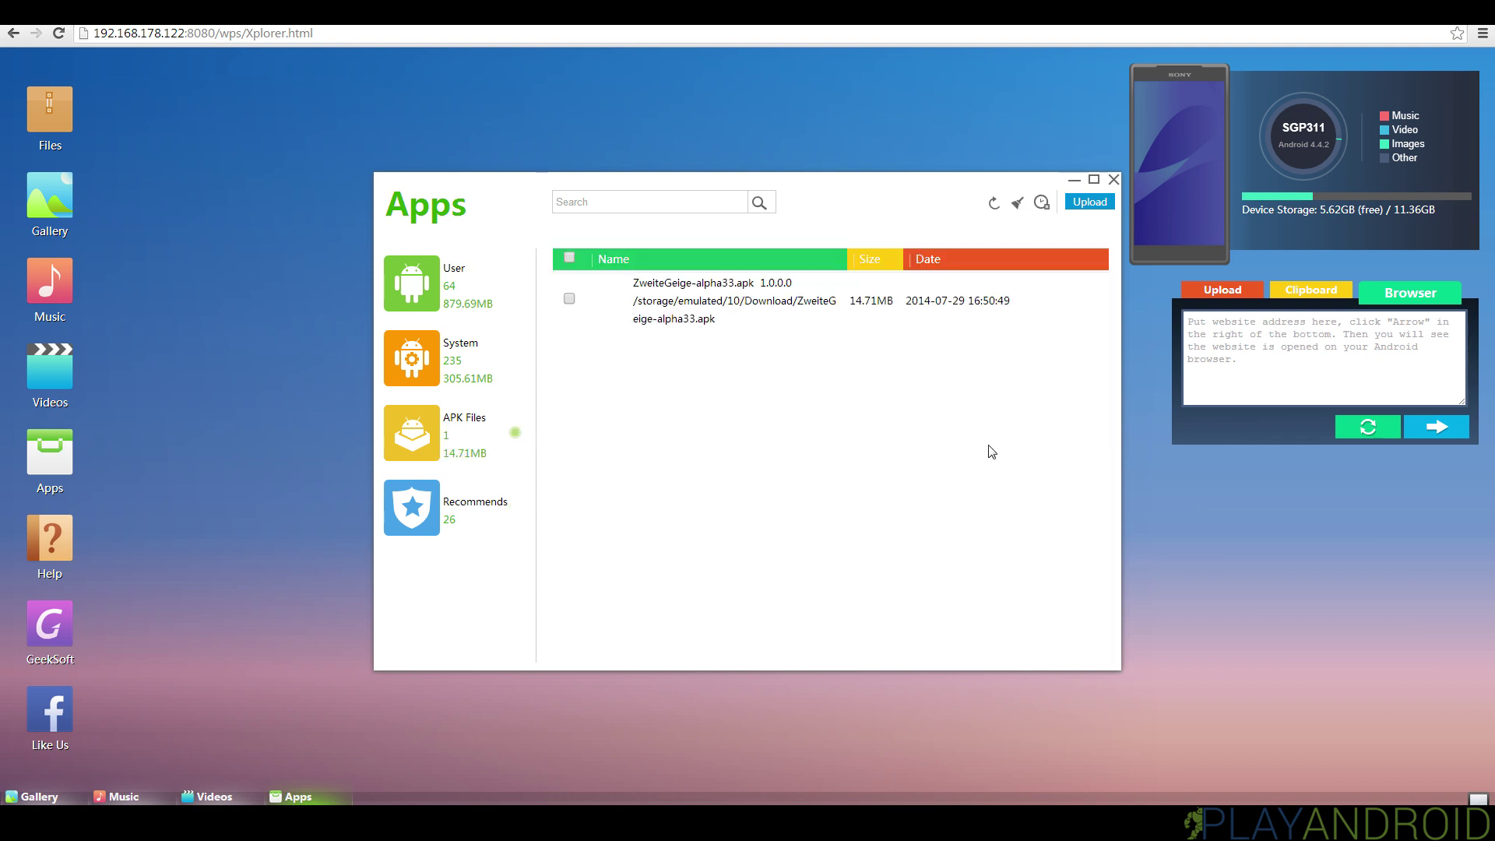
{"action": "left_click", "coordinate": [439, 290]}
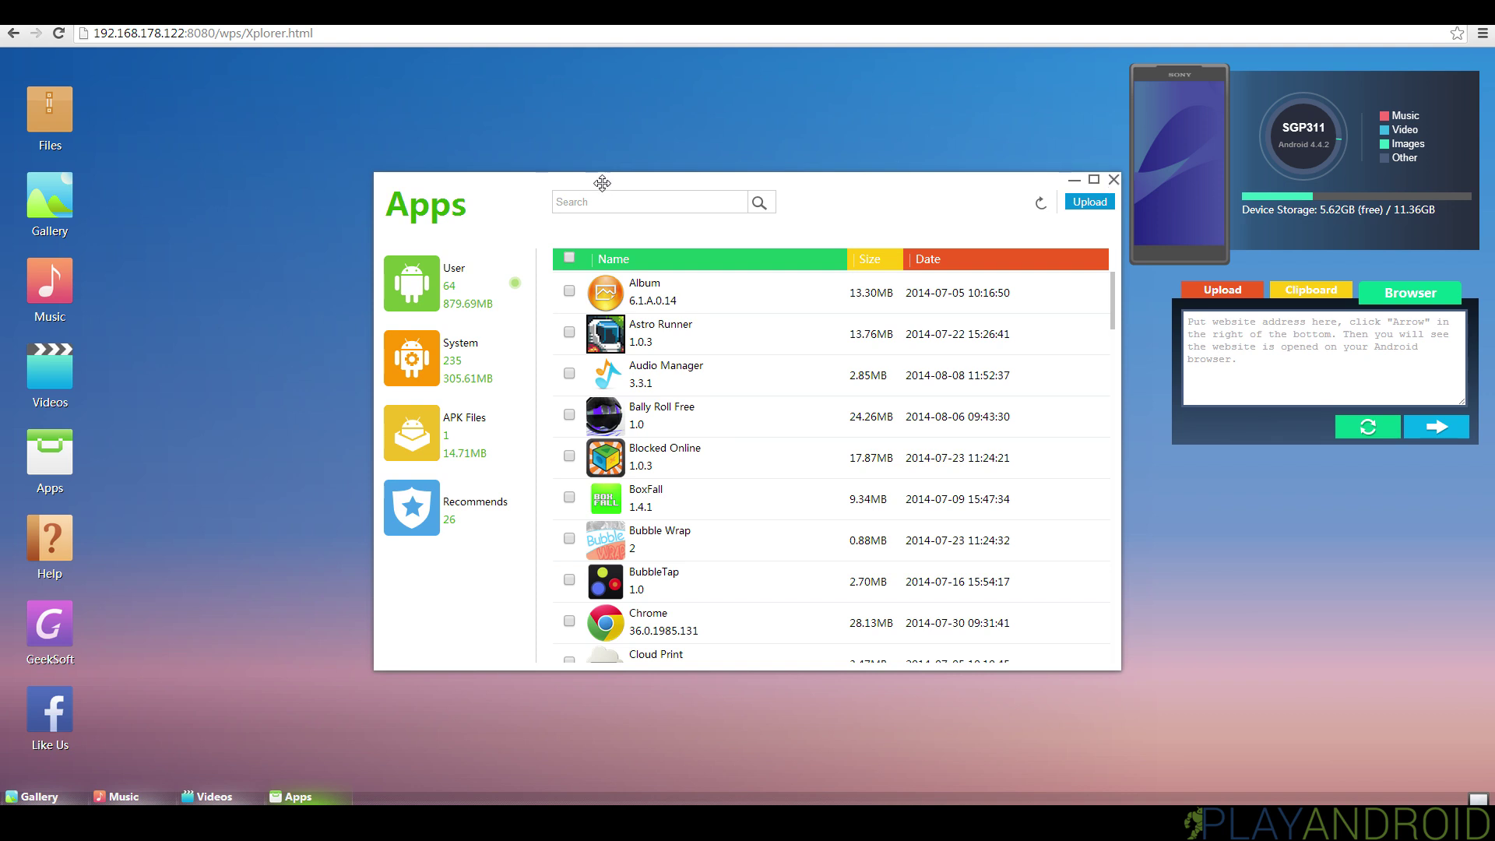
{"action": "mouse_move", "coordinate": [602, 181]}
{"action": "left_mouse_down"}
{"action": "mouse_move", "coordinate": [516, 130]}
{"action": "mouse_move", "coordinate": [534, 128]}
{"action": "left_mouse_up"}
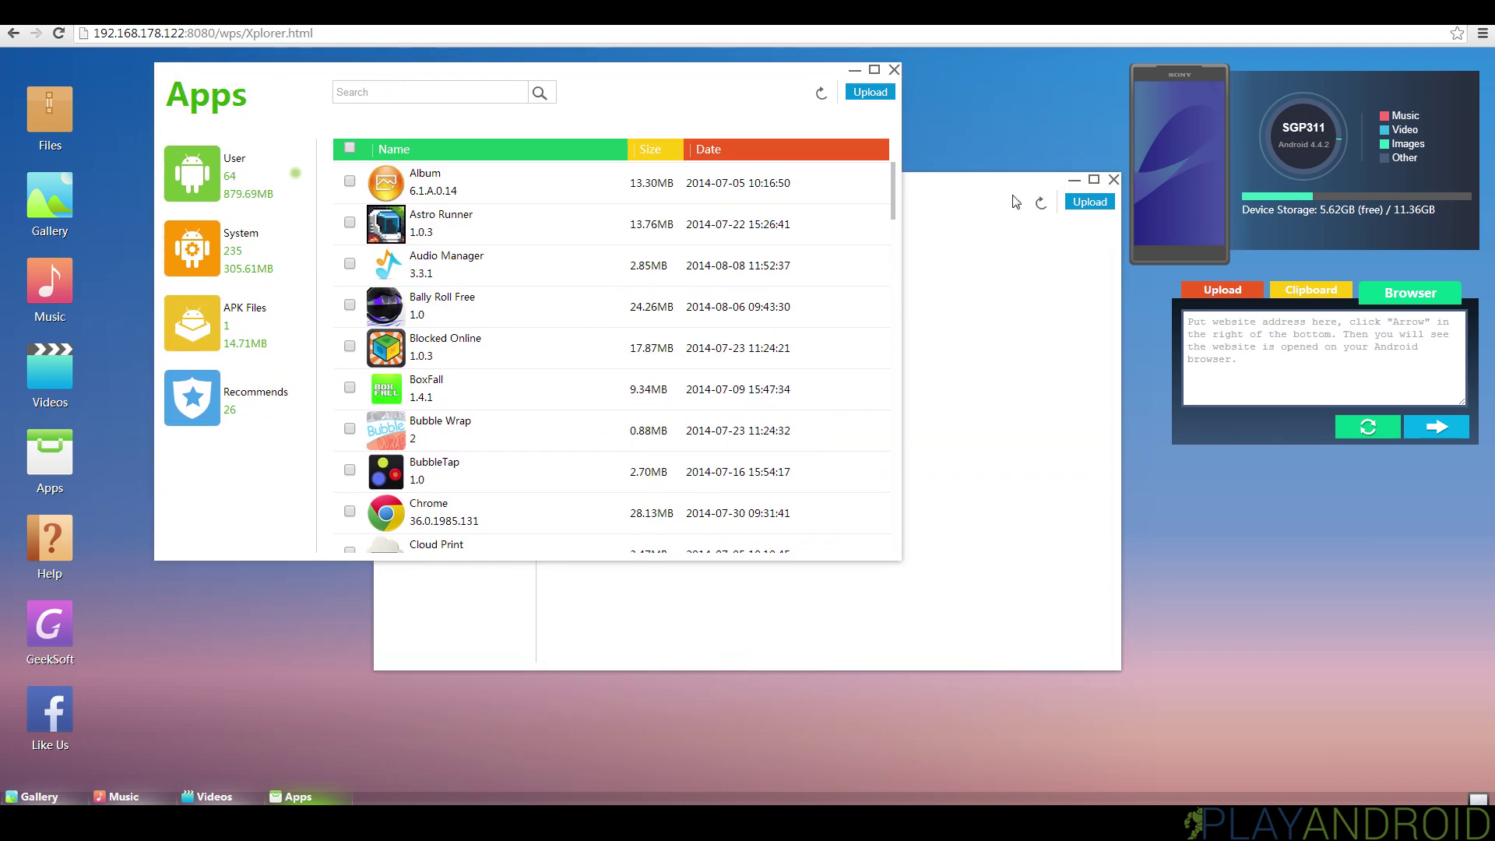
Close the Music, Gallery and Videos windows and re-centre the Apps window.
{"action": "left_click_drag", "start_coordinate": [1015, 202], "coordinate": [1297, 289]}
{"action": "left_click_drag", "start_coordinate": [1004, 174], "coordinate": [1000, 94]}
{"action": "left_click", "coordinate": [1111, 102]}
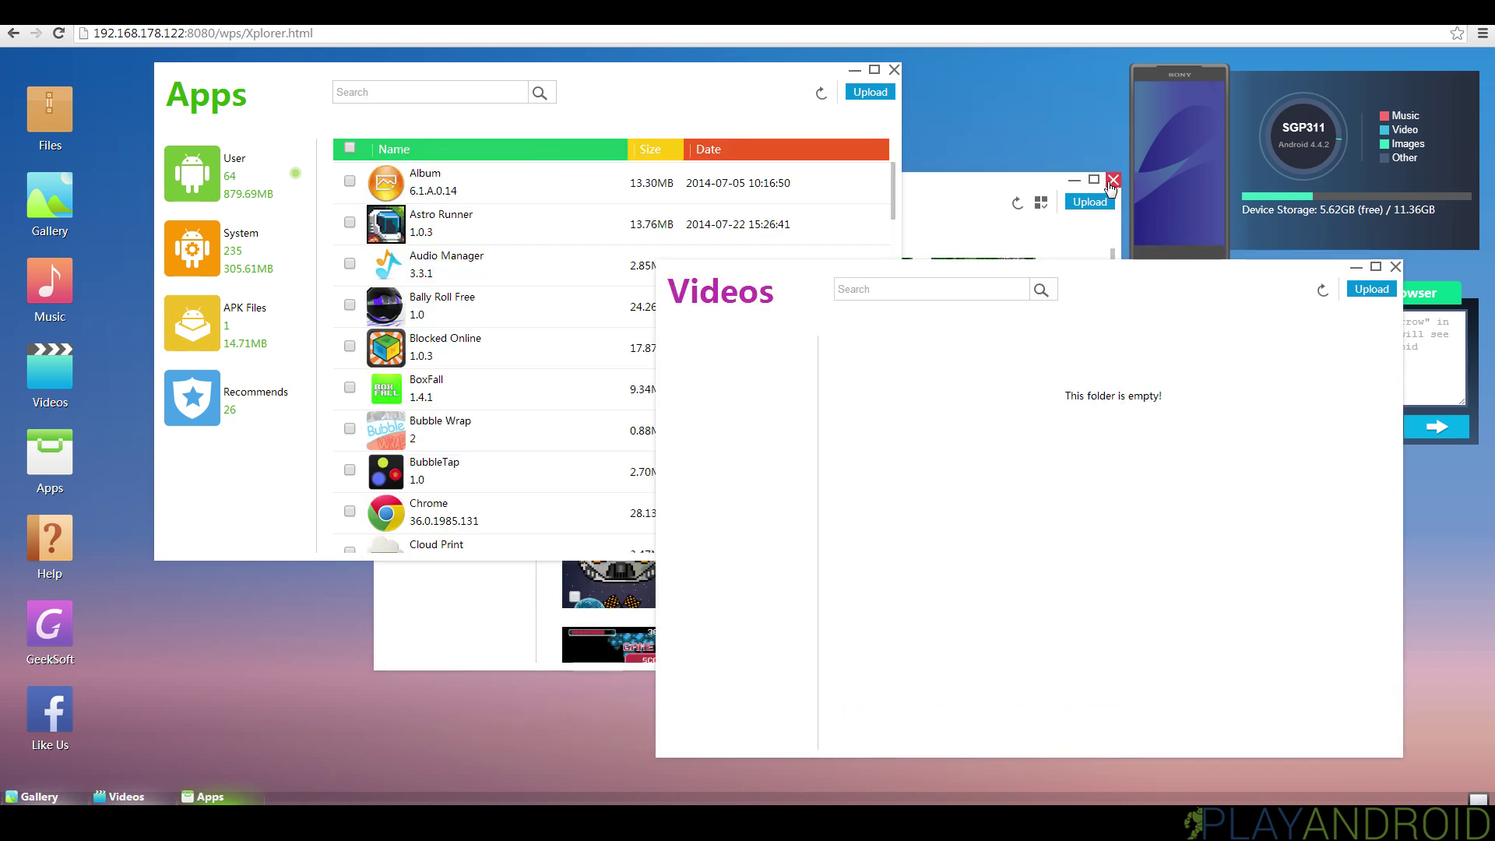
{"action": "left_click", "coordinate": [1117, 196]}
{"action": "left_click", "coordinate": [1114, 178]}
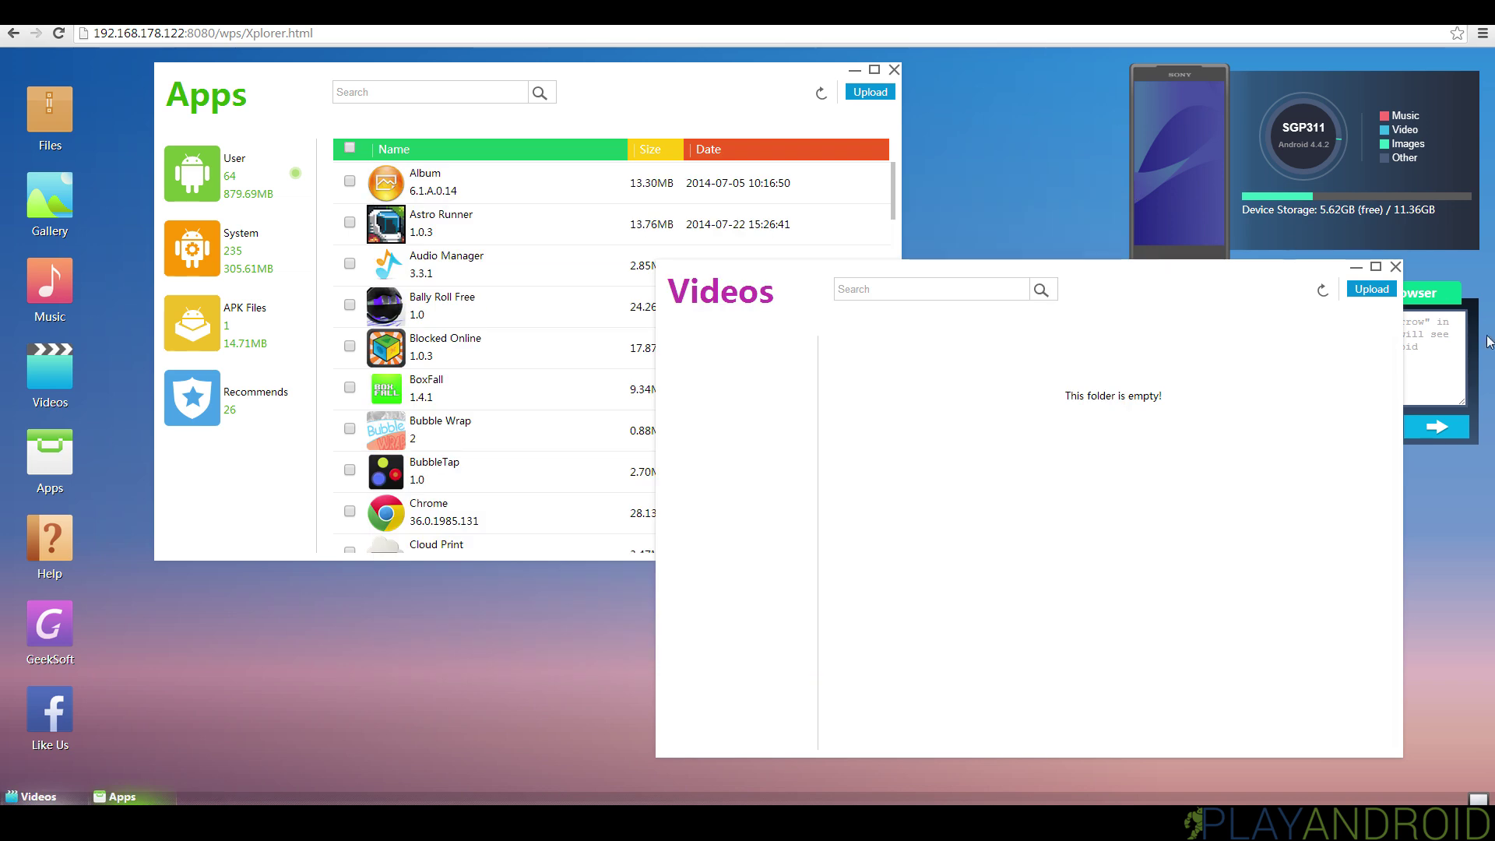
{"action": "left_click", "coordinate": [1395, 266]}
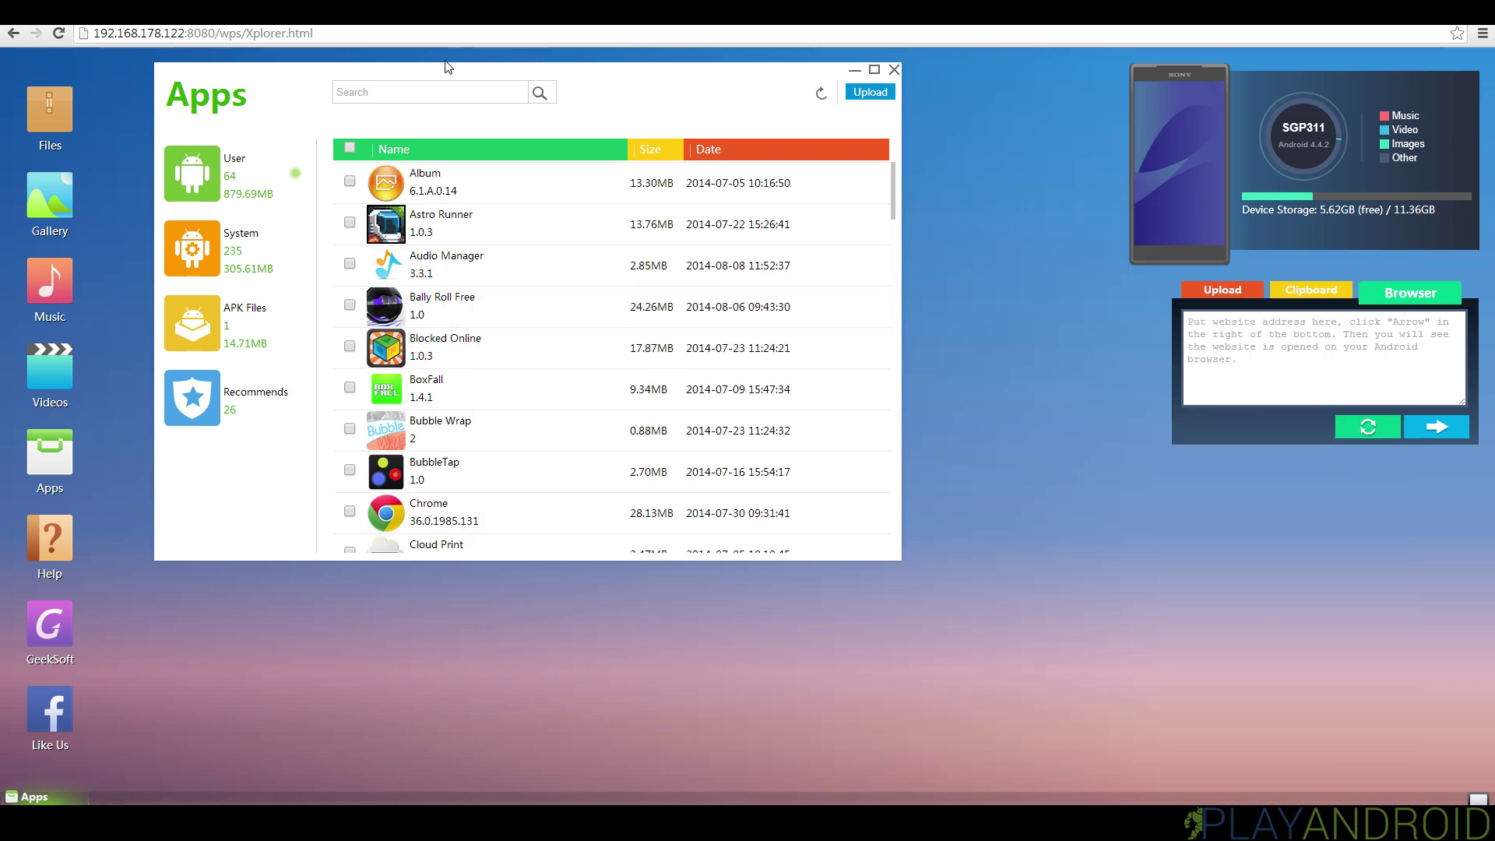
{"action": "left_click_drag", "start_coordinate": [449, 67], "coordinate": [663, 72]}
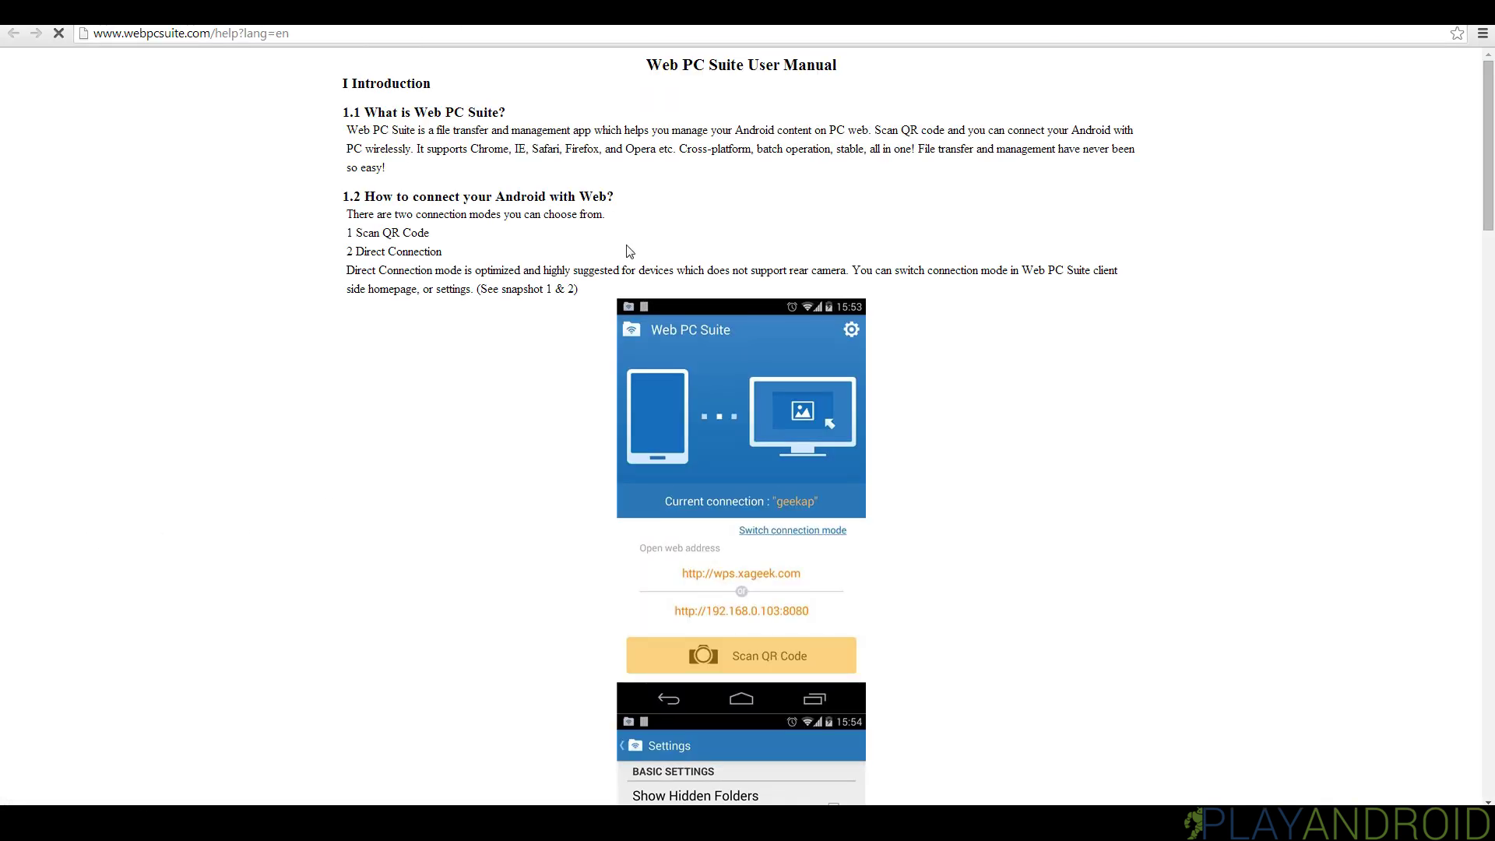
{"action": "scroll", "coordinate": [963, 390], "scroll_direction": "down", "scroll_amount": 3}
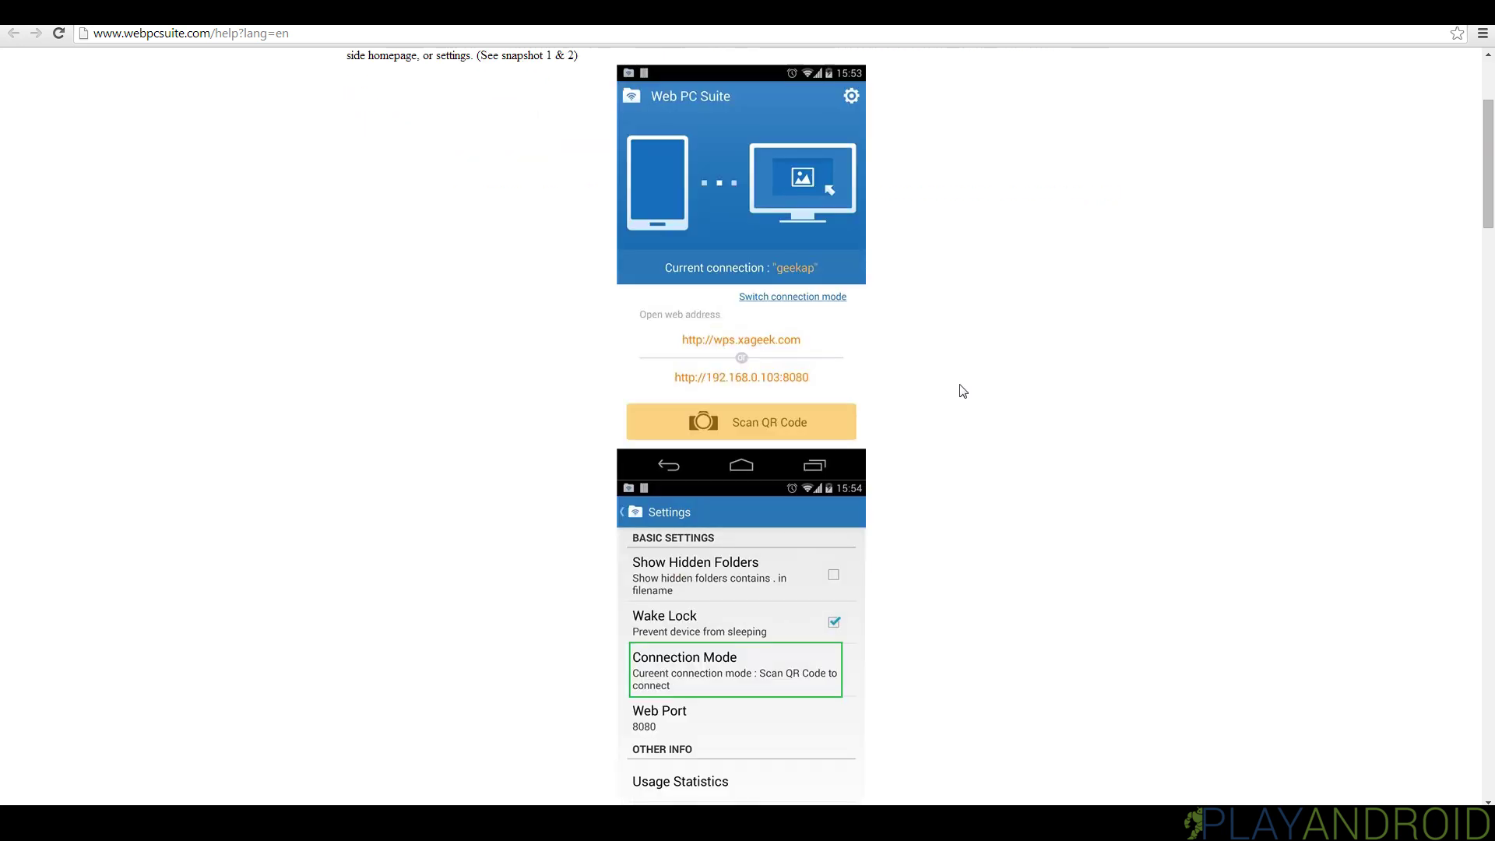
{"action": "scroll", "coordinate": [959, 391], "scroll_direction": "down", "scroll_amount": 4}
{"action": "scroll", "coordinate": [959, 391], "scroll_direction": "up", "scroll_amount": 7}
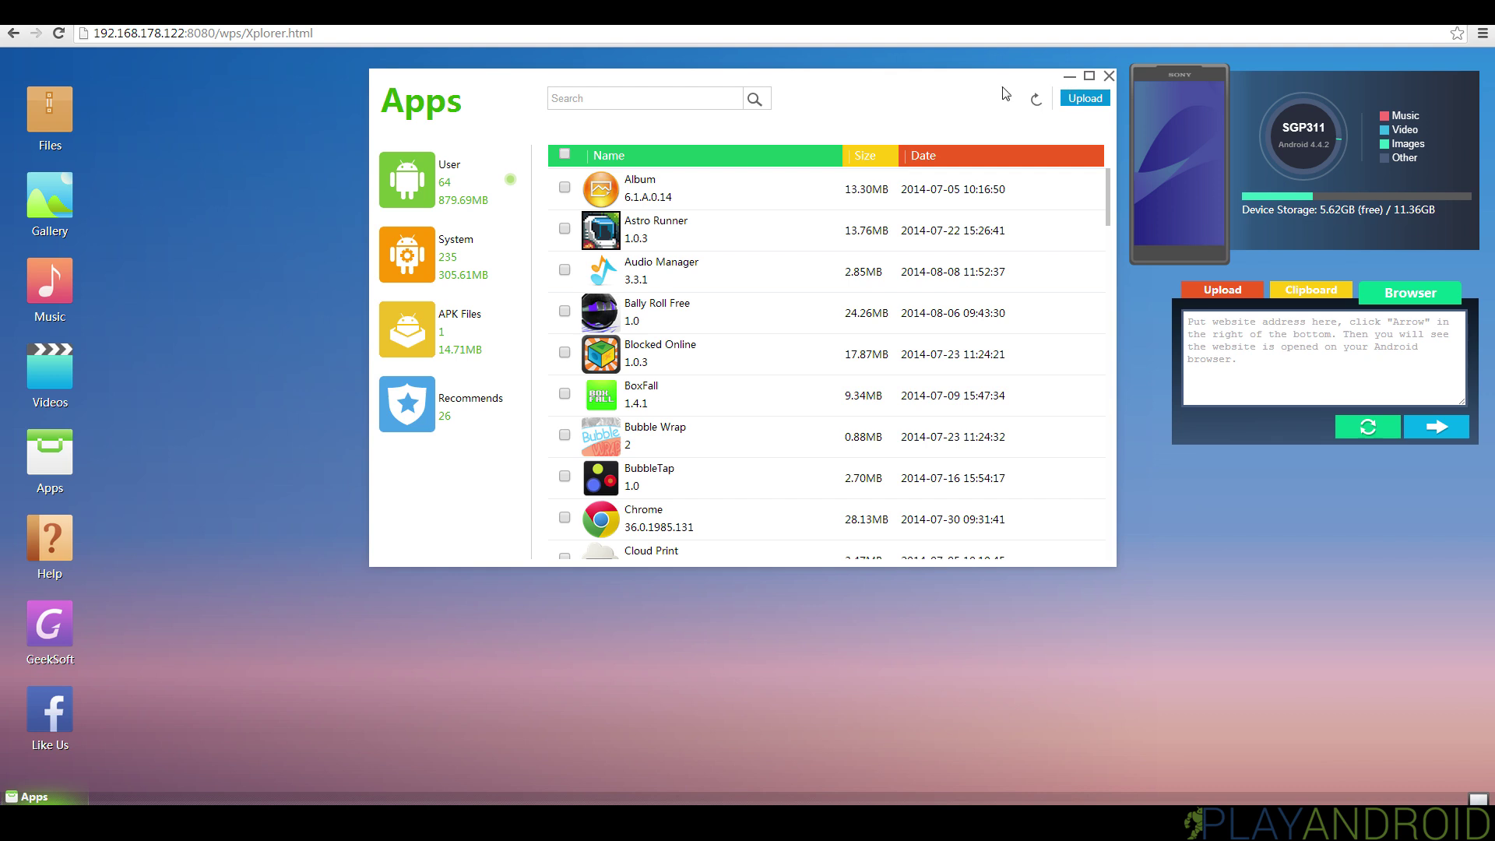
Drag the Apps window into place and scroll through its app list.
{"action": "left_click_drag", "start_coordinate": [1004, 94], "coordinate": [745, 76]}
{"action": "left_click_drag", "start_coordinate": [745, 76], "coordinate": [729, 116]}
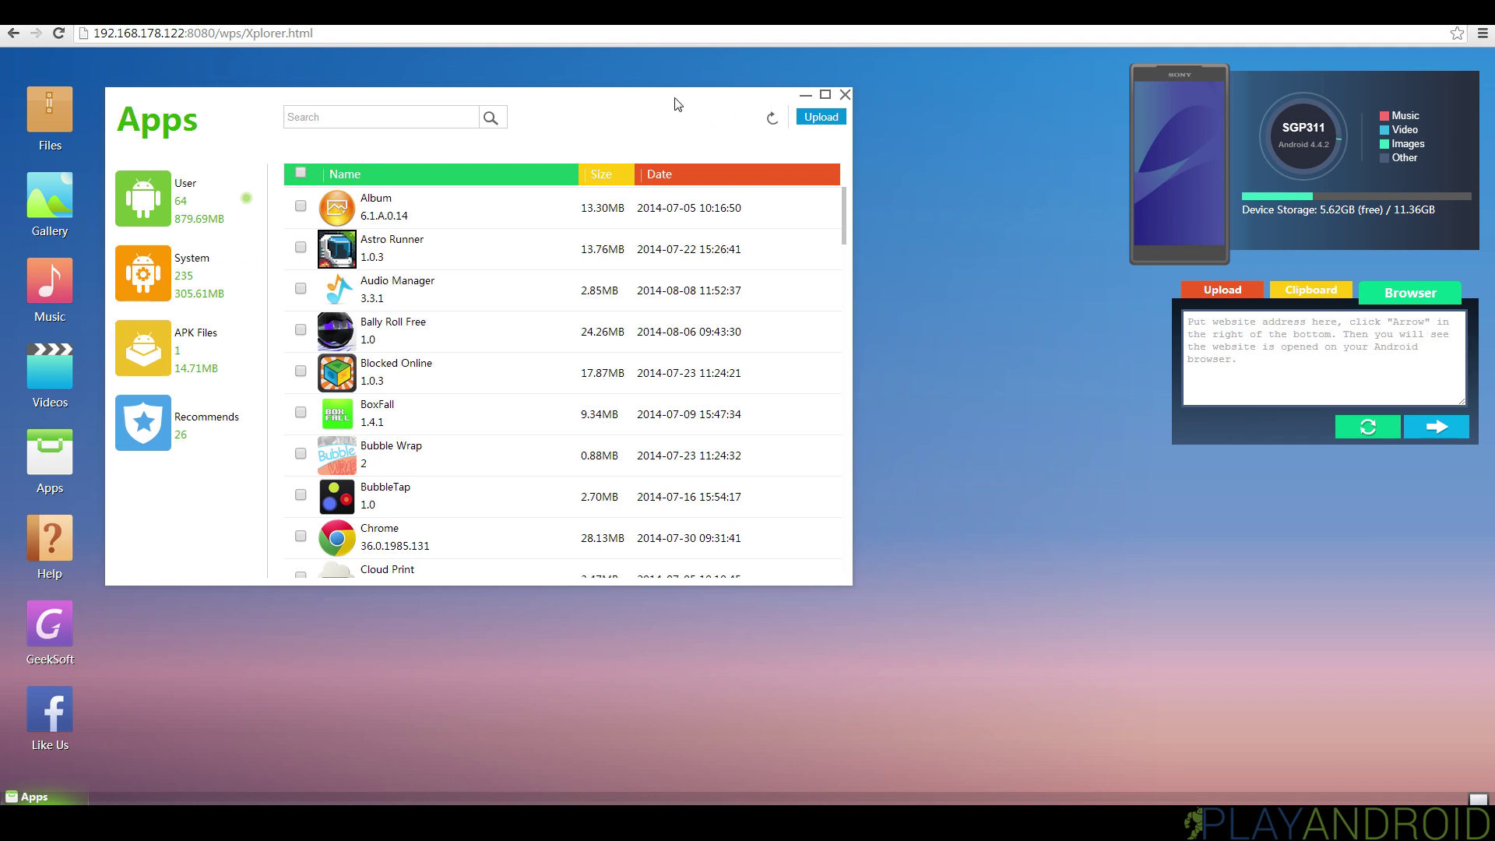
{"action": "mouse_move", "coordinate": [661, 91]}
{"action": "left_mouse_down"}
{"action": "mouse_move", "coordinate": [710, 118]}
{"action": "mouse_move", "coordinate": [662, 96]}
{"action": "left_mouse_up"}
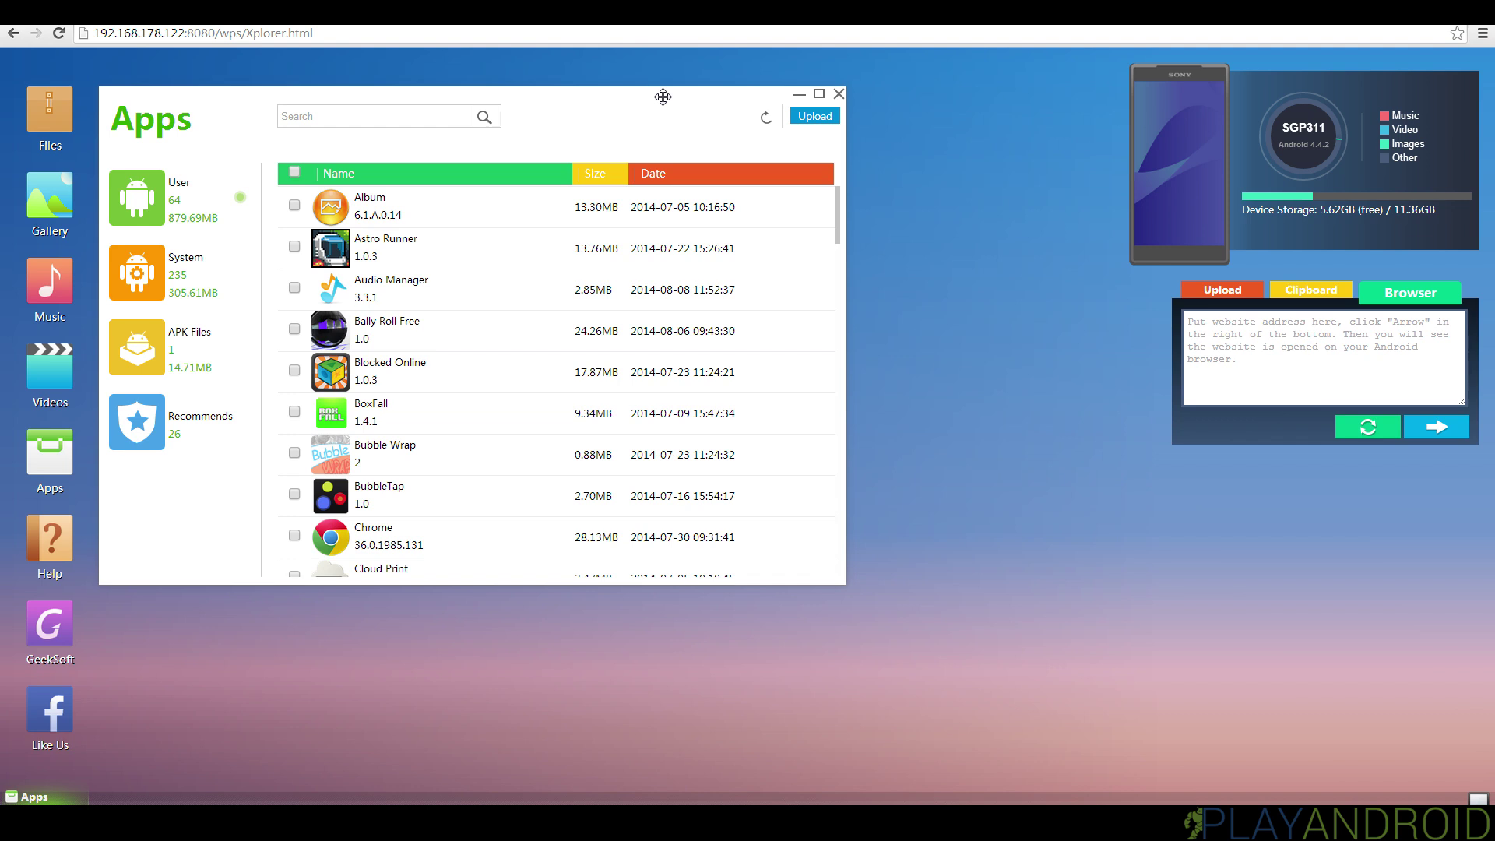
{"action": "left_click_drag", "start_coordinate": [662, 98], "coordinate": [668, 100]}
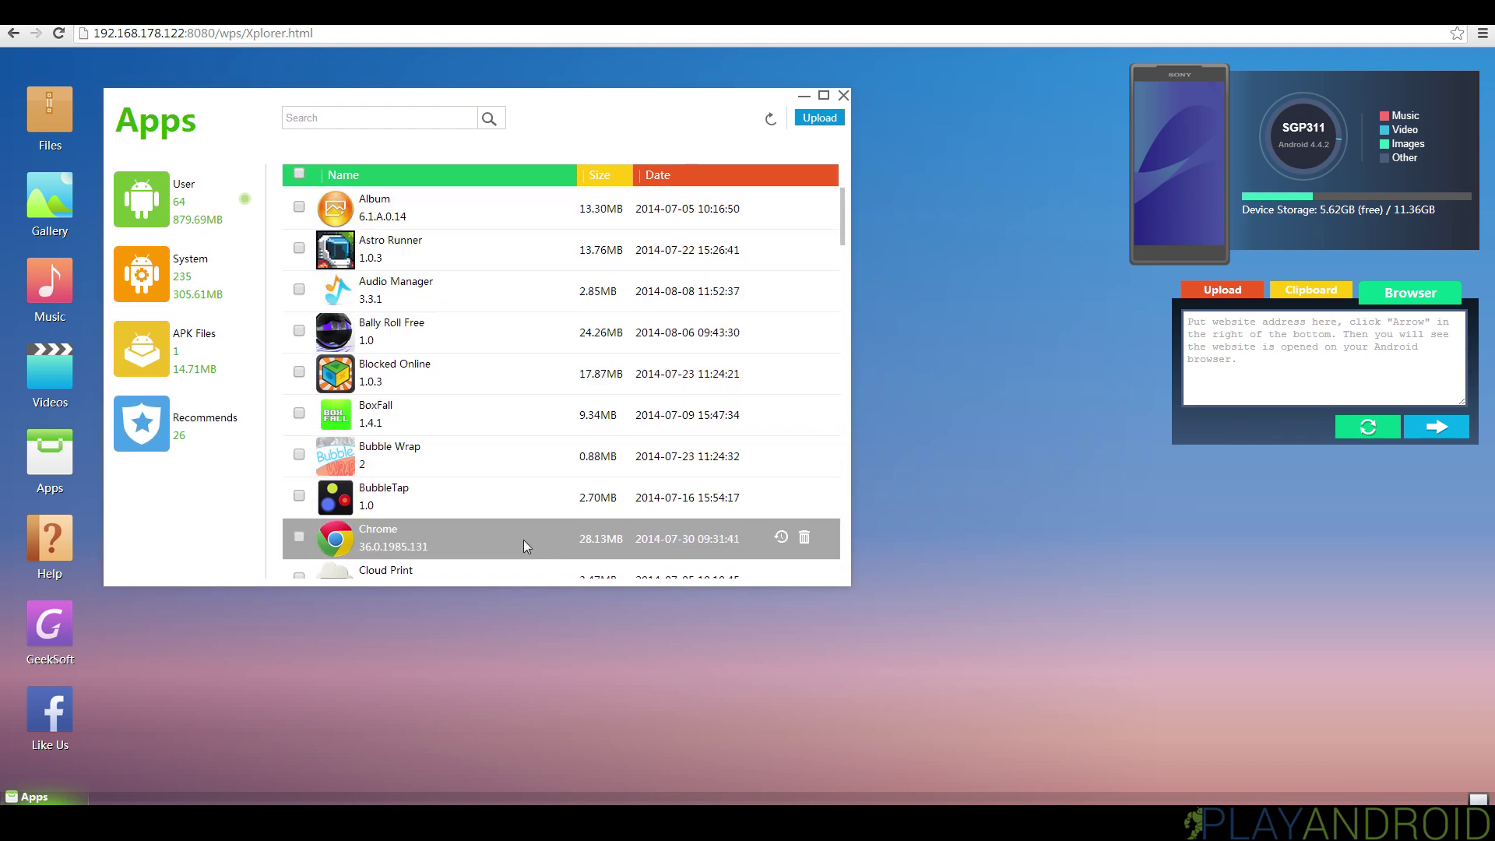
{"action": "scroll", "coordinate": [687, 324], "scroll_direction": "down", "scroll_amount": 4}
{"action": "scroll", "coordinate": [684, 325], "scroll_direction": "up", "scroll_amount": 2}
{"action": "scroll", "coordinate": [677, 327], "scroll_direction": "up", "scroll_amount": 2}
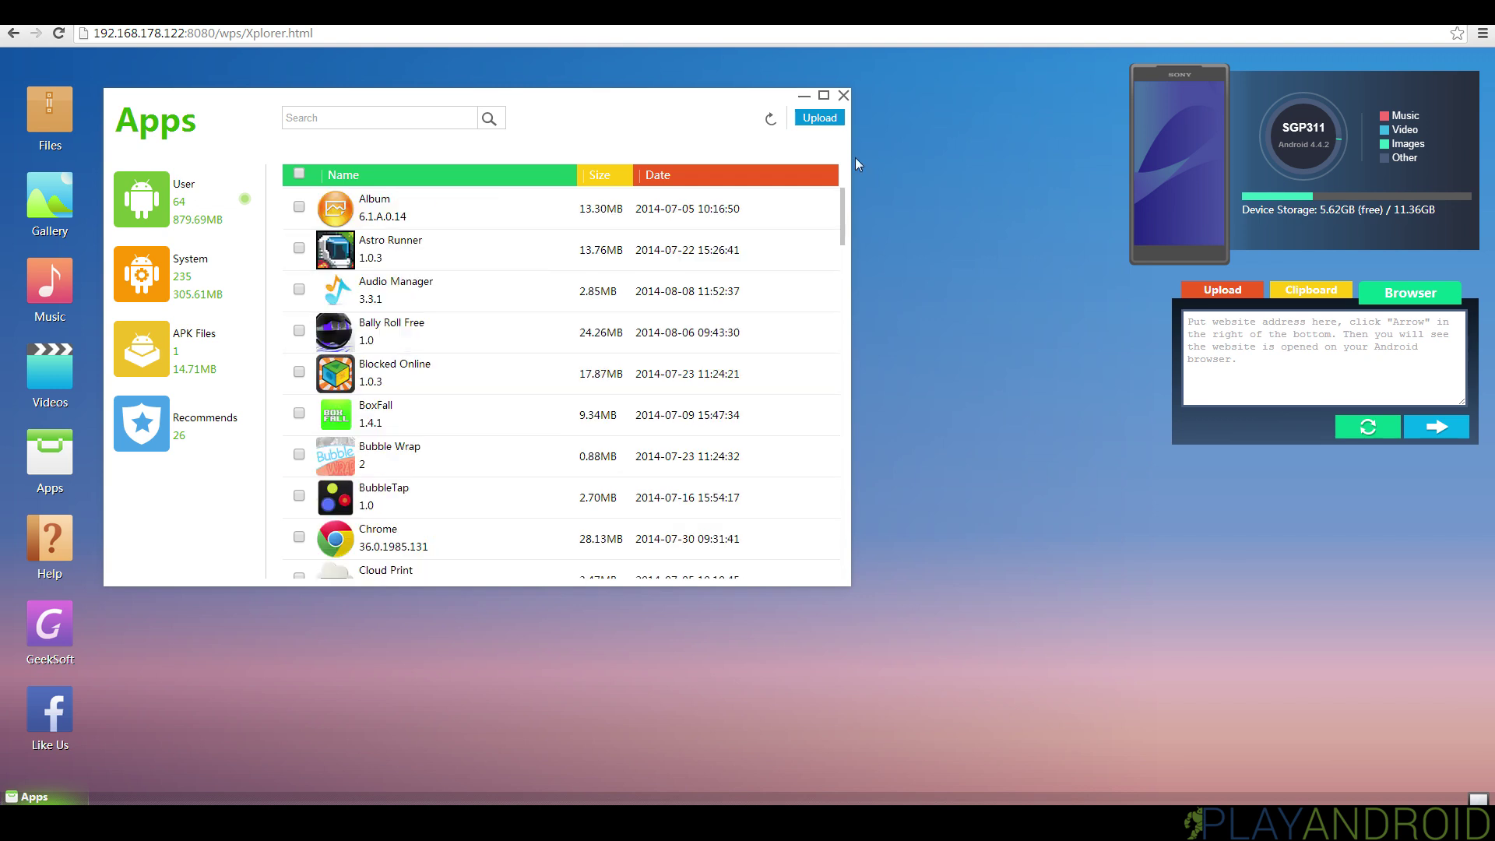
{"action": "left_click", "coordinate": [843, 96]}
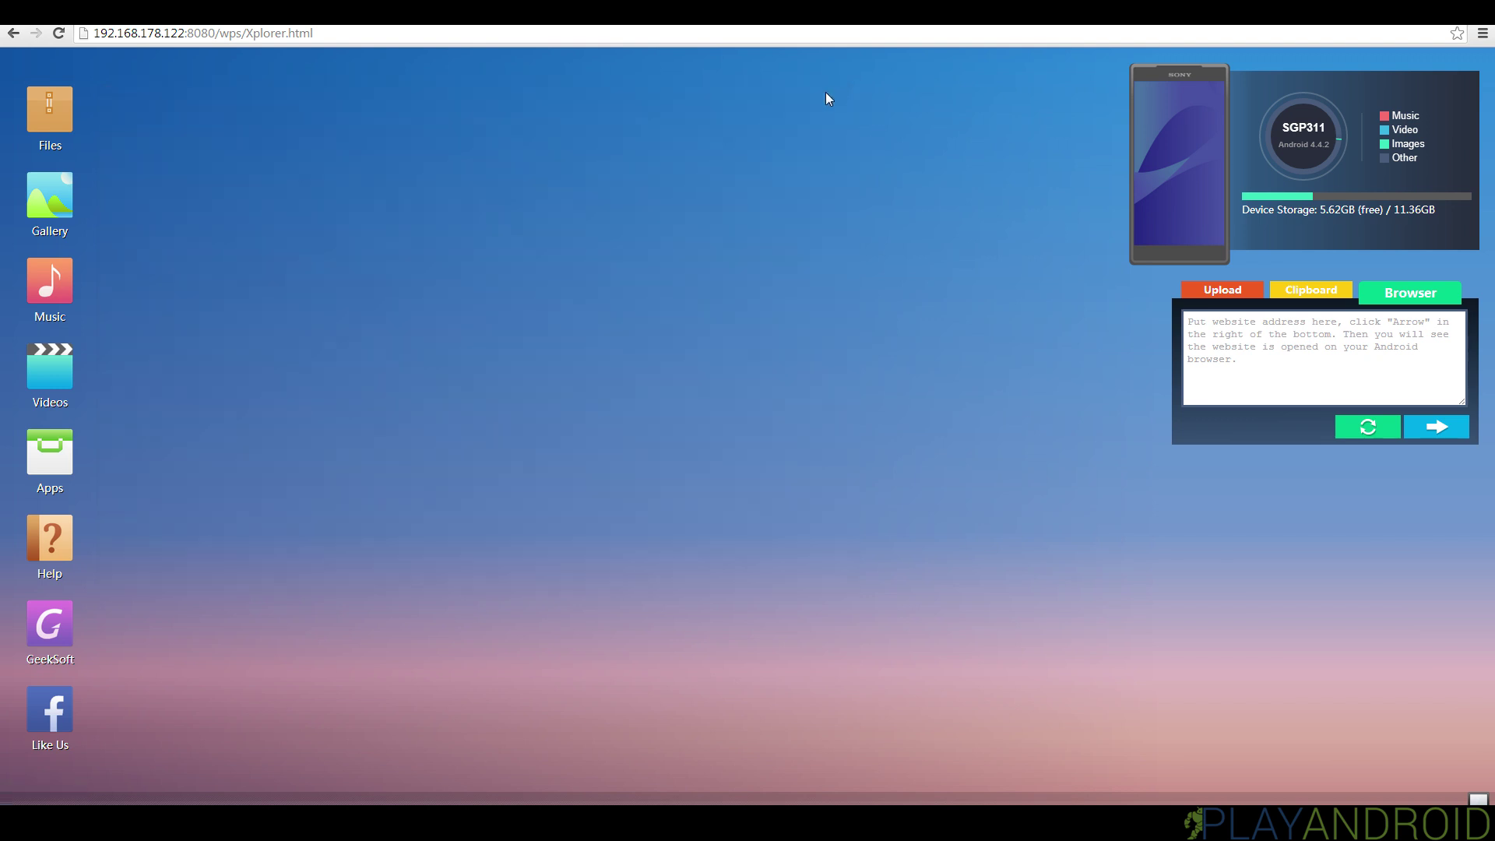
{"action": "left_click", "coordinate": [55, 121]}
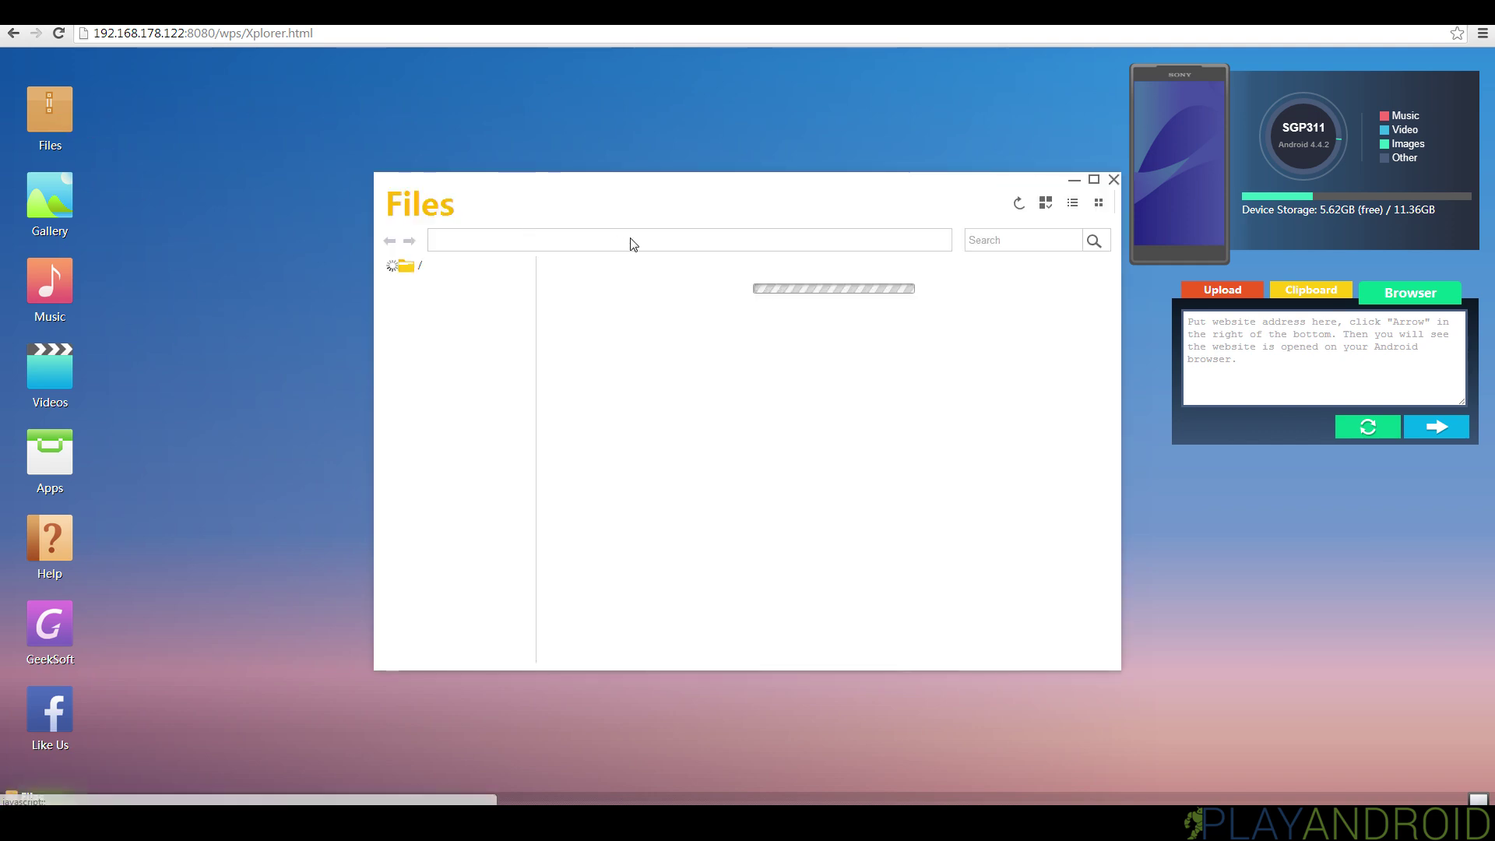
{"action": "left_click", "coordinate": [1113, 179]}
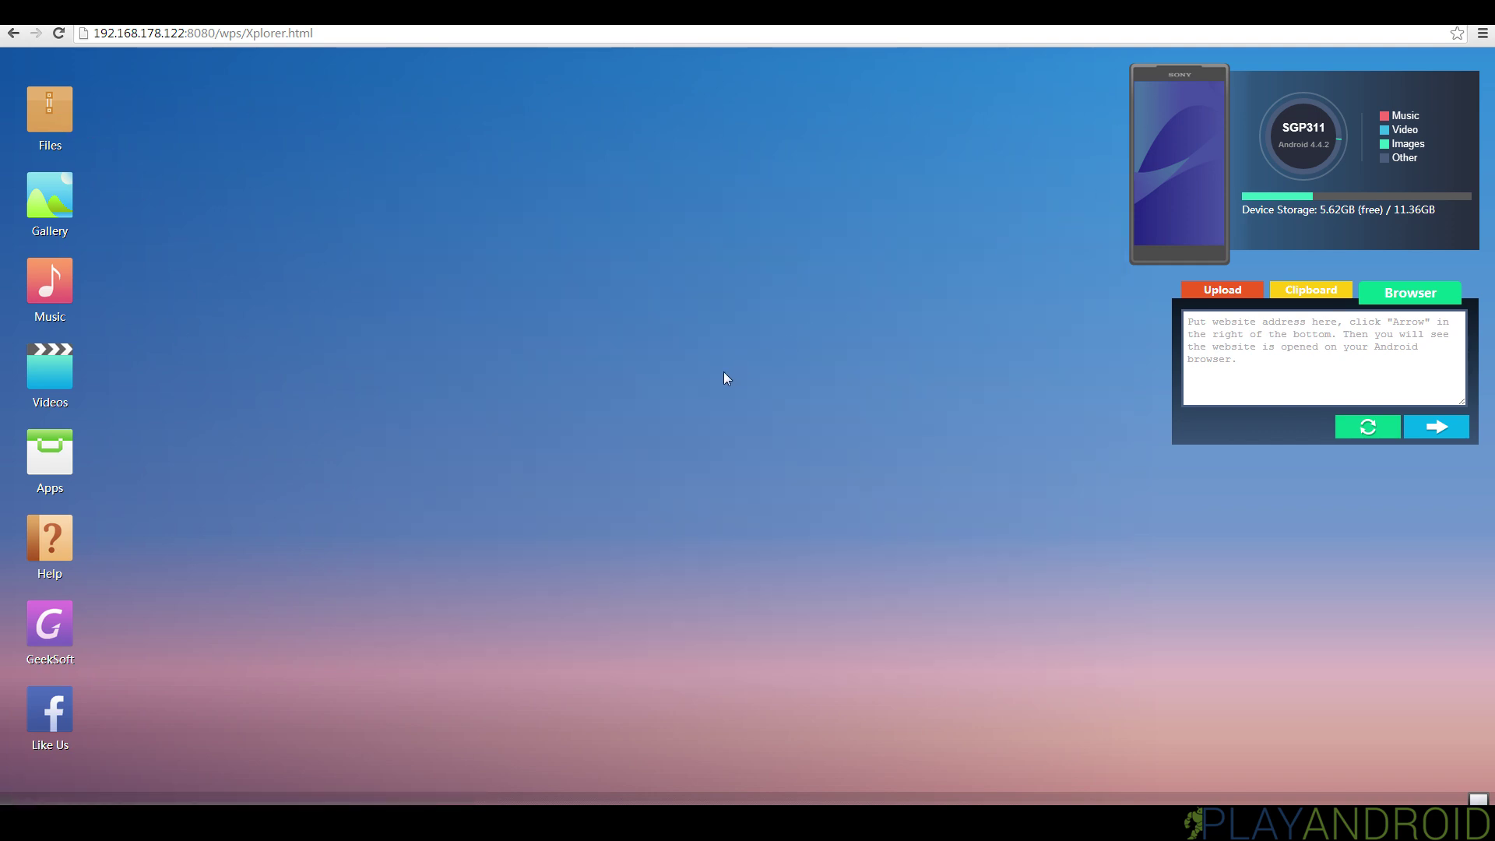